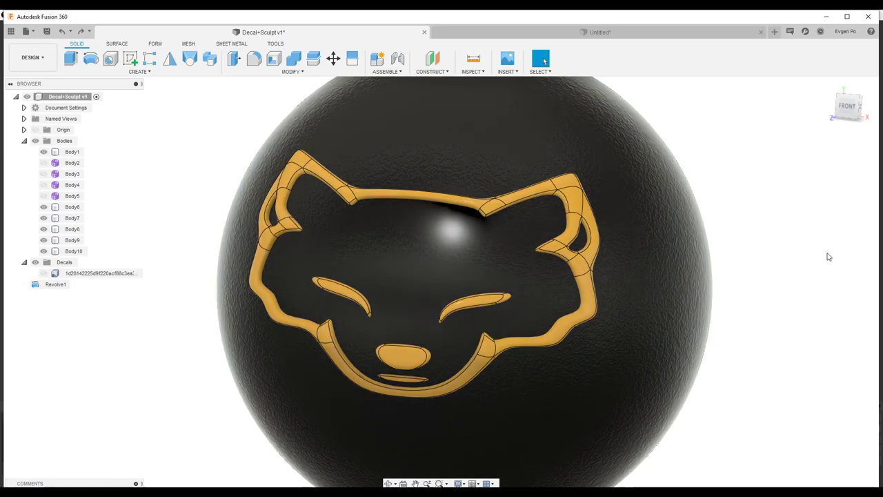
Orbit the finished wolf sphere, briefly show then hide its decal, and open the Untitled design.
scroll(828, 257, up, 3)
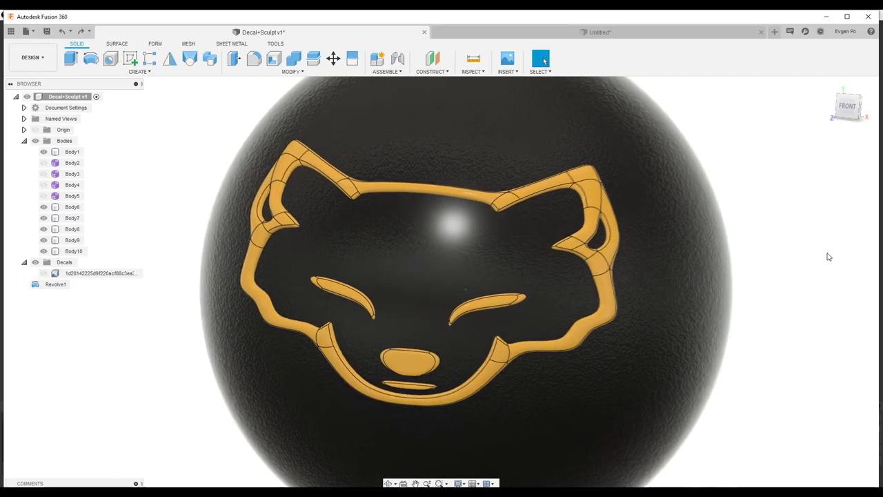
shift+middle_drag(828, 256, 812, 250)
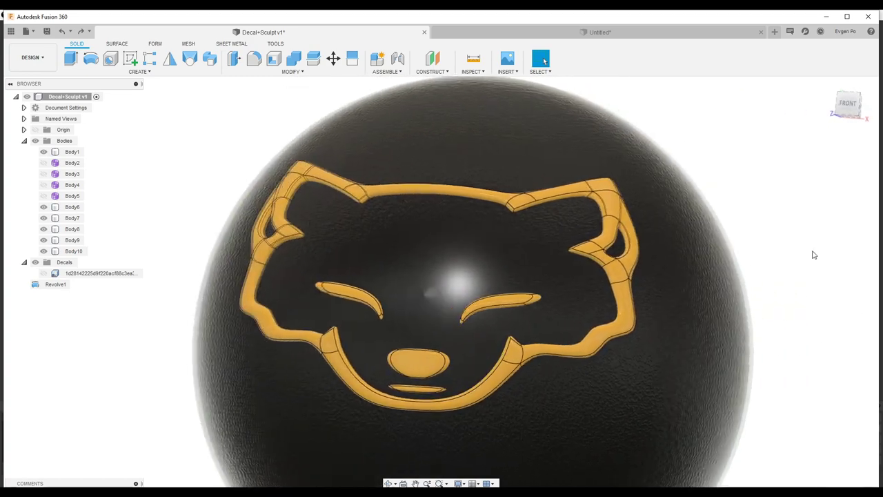
click(43, 274)
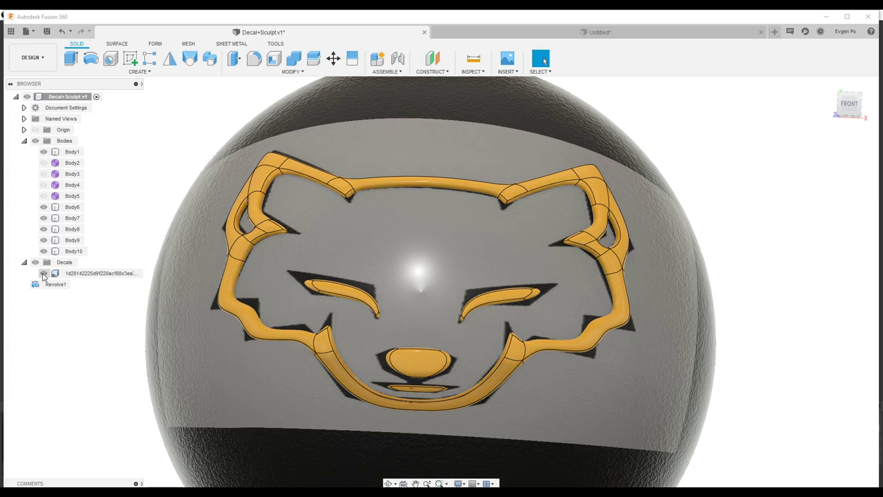
click(43, 274)
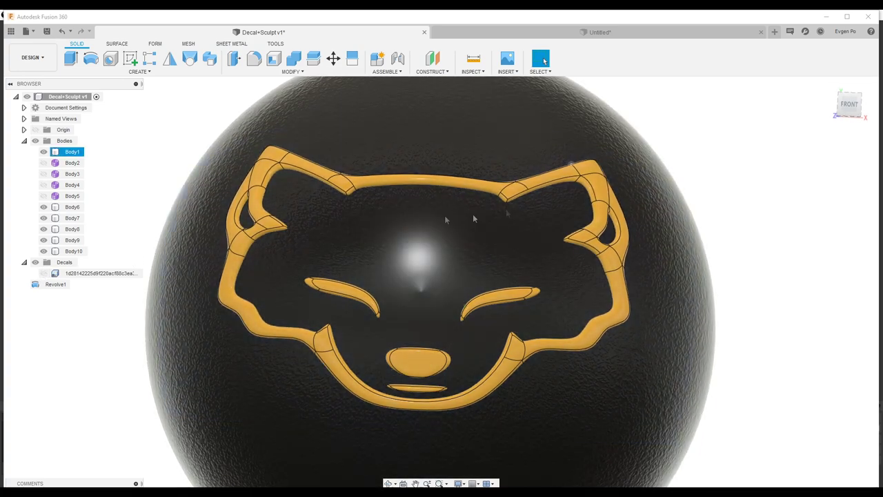
click(384, 194)
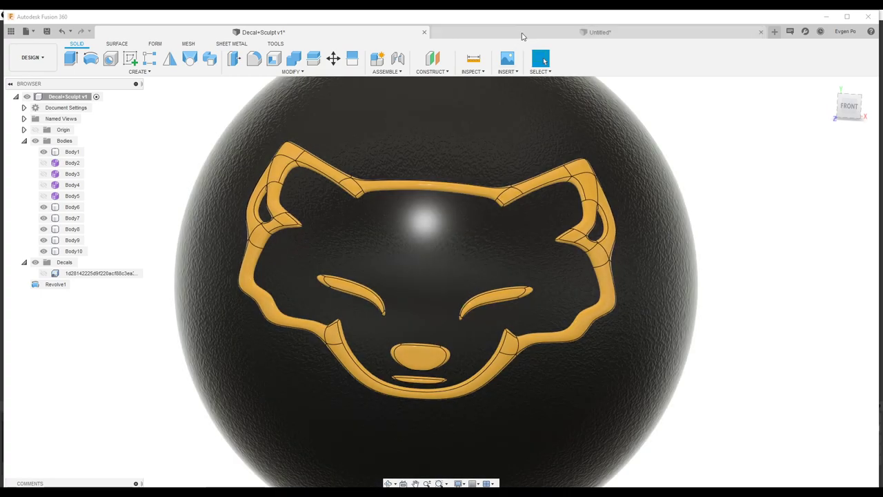
click(523, 33)
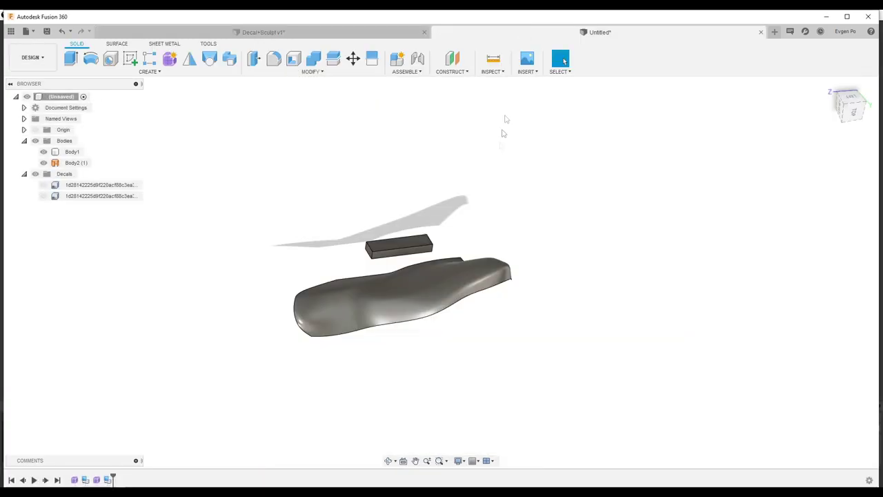
Show the first wolf decal on the sculpted body and orbit around to inspect it.
mouse_move(461, 245)
shift+middle_down()
mouse_move(453, 215)
mouse_move(414, 231)
shift+middle_up()
scroll(366, 250, up, 4)
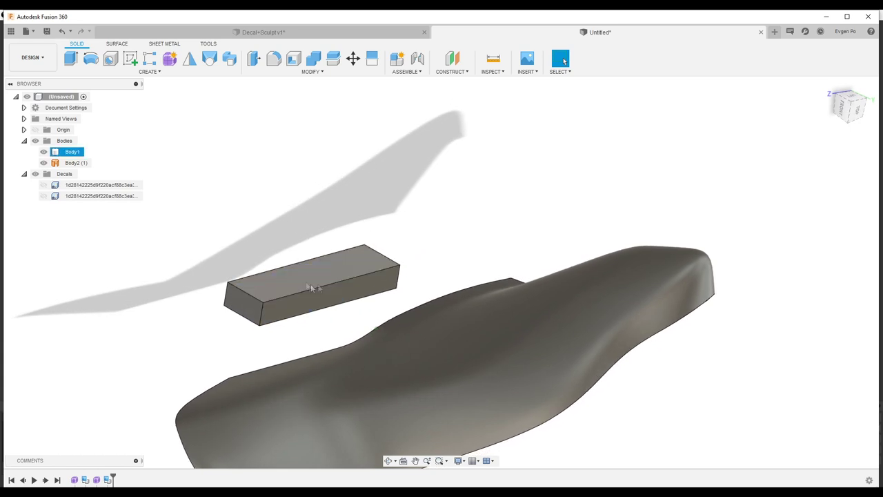
shift+middle_drag(364, 245, 357, 246)
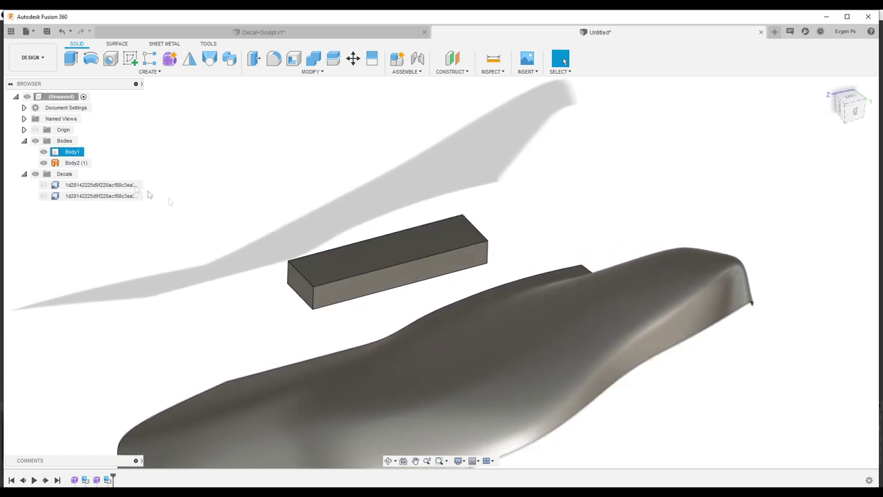
click(43, 185)
shift+middle_drag(219, 221, 290, 209)
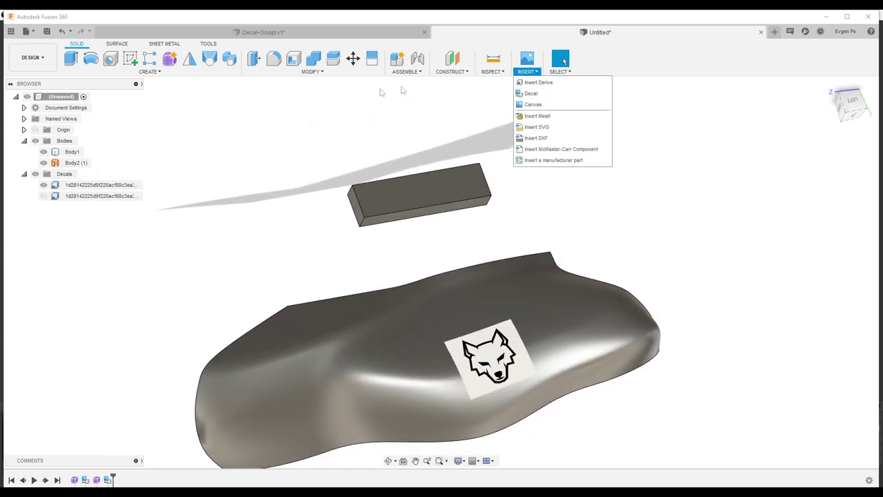
click(312, 71)
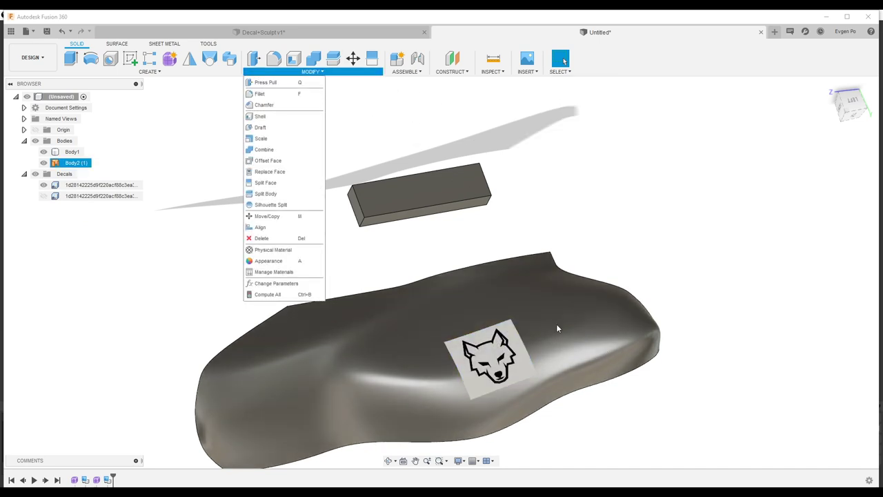
right_click(108, 185)
Move the first wolf decal to the body's upper middle, stretching and levelling it.
click(131, 206)
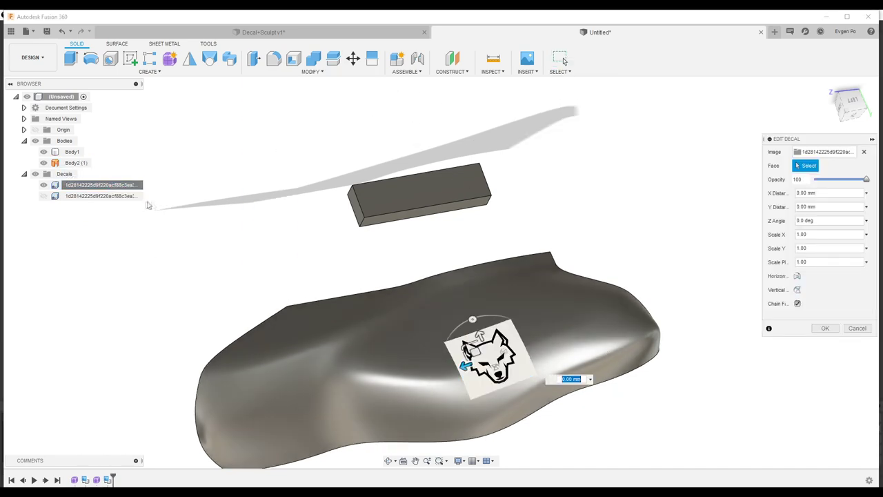
drag(578, 325, 362, 358)
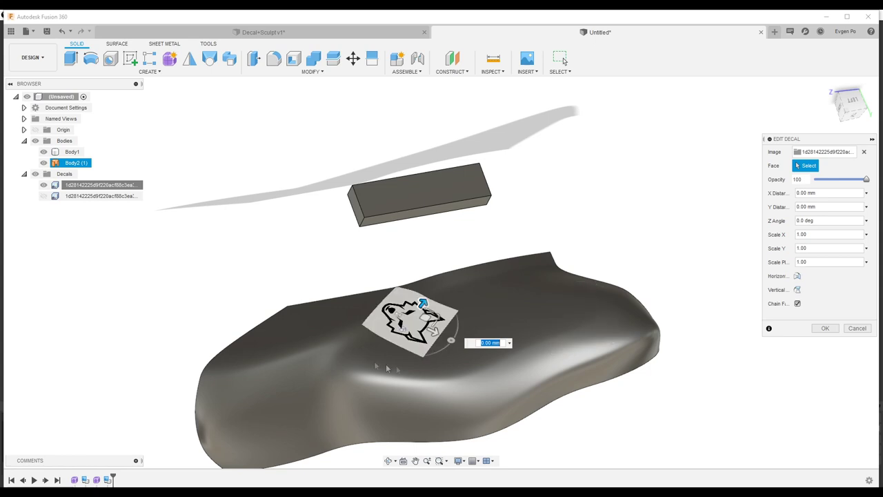
drag(522, 309, 453, 374)
mouse_move(453, 375)
shift+middle_down()
mouse_move(404, 307)
mouse_move(352, 348)
shift+middle_up()
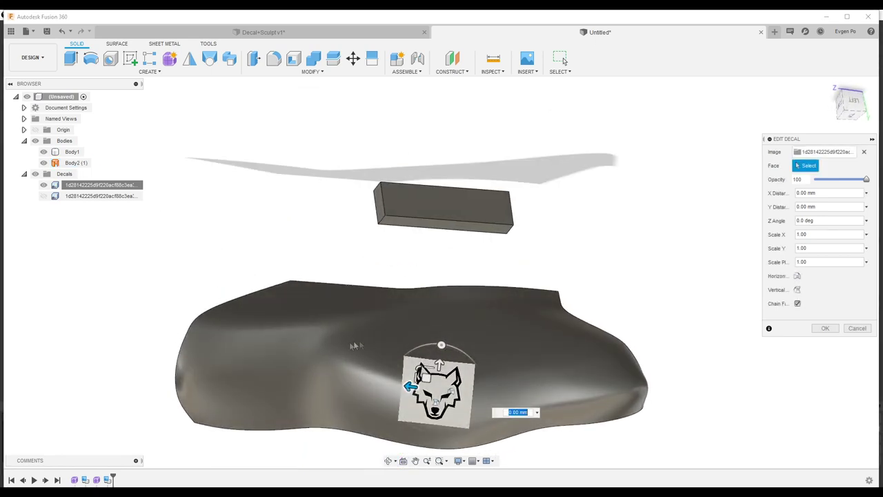
mouse_move(506, 328)
mouse_down()
mouse_move(482, 337)
mouse_move(442, 287)
mouse_up()
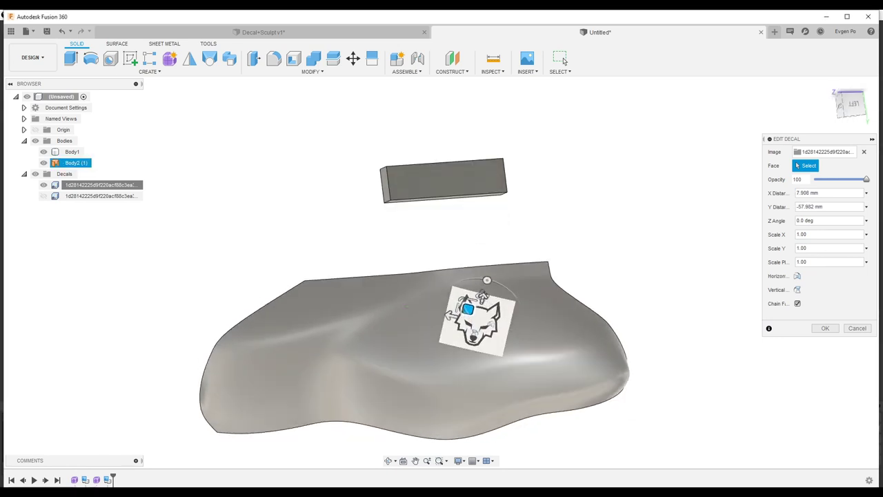
mouse_move(448, 314)
mouse_down()
mouse_move(424, 312)
mouse_move(447, 285)
mouse_up()
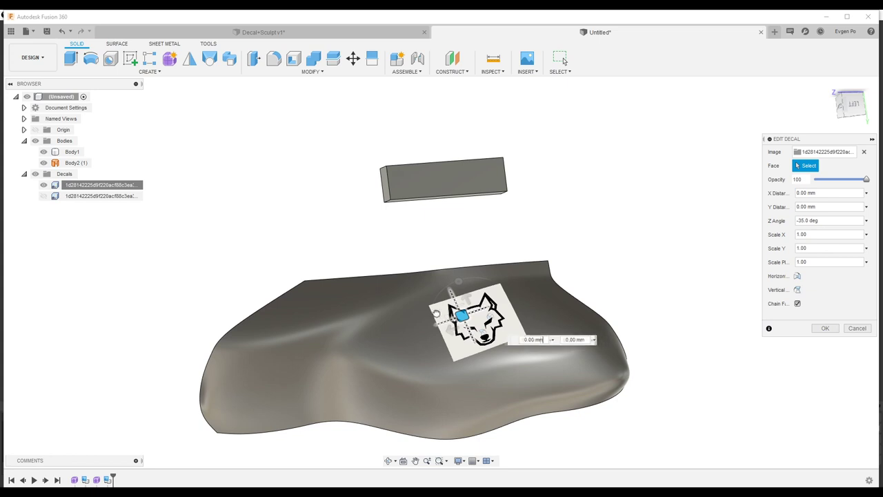
drag(436, 314, 472, 339)
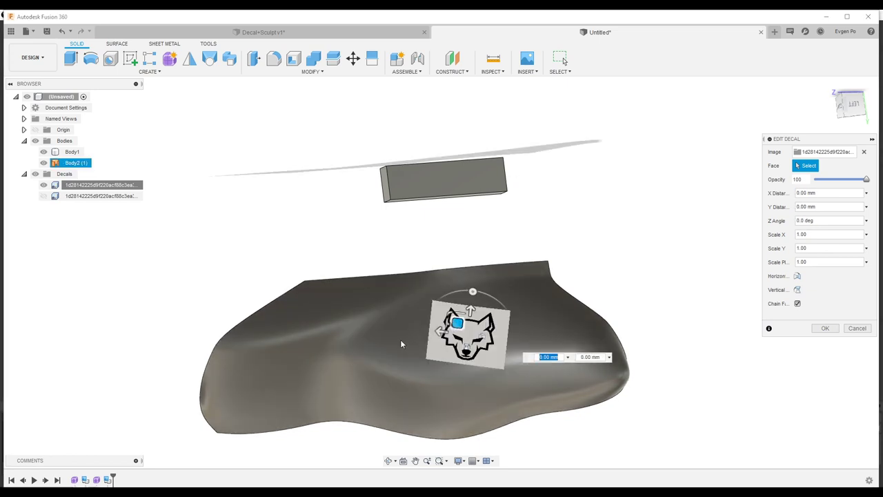
Enlarge the decal to Scale Plane 2.078, confirm it, and hide the first decal.
click(401, 344)
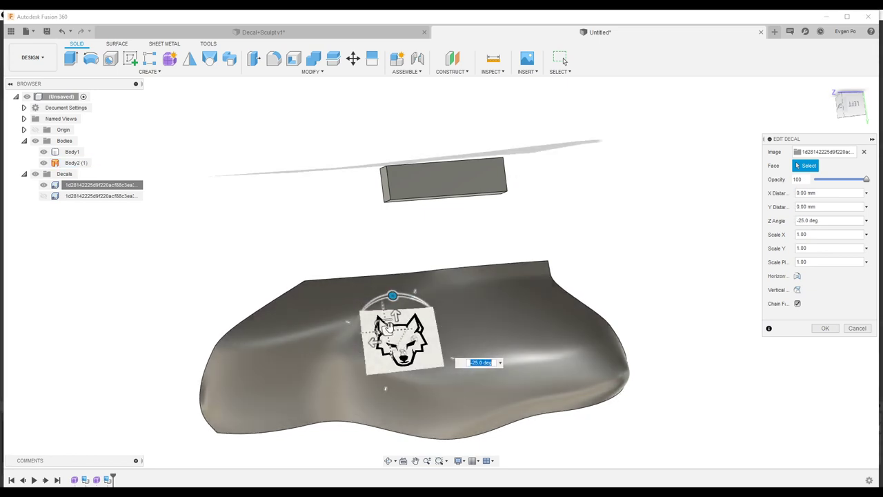
drag(378, 322, 679, 324)
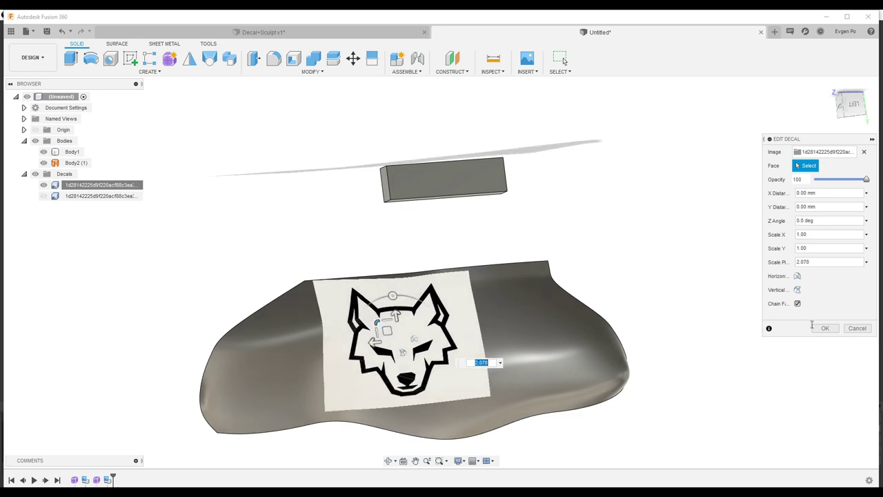
click(821, 328)
click(44, 185)
right_click(76, 197)
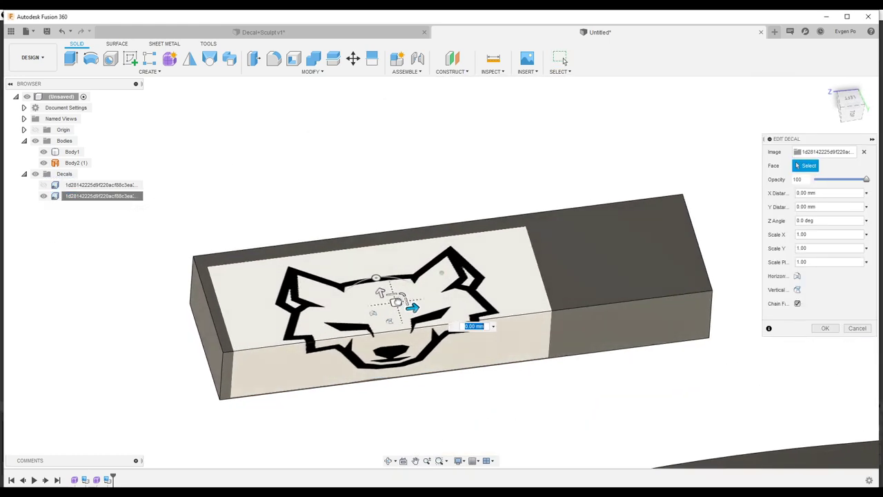
Slide the second wolf decal along the box, toggling Chain Faces off and back on.
mouse_move(422, 260)
mouse_down()
mouse_move(438, 215)
mouse_move(410, 252)
mouse_up()
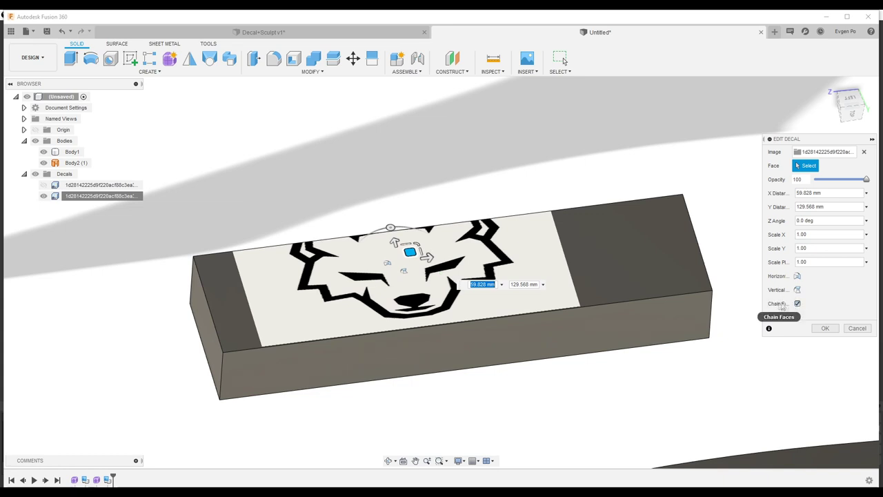
click(797, 304)
mouse_move(410, 253)
mouse_down()
mouse_move(422, 286)
mouse_move(327, 231)
mouse_up()
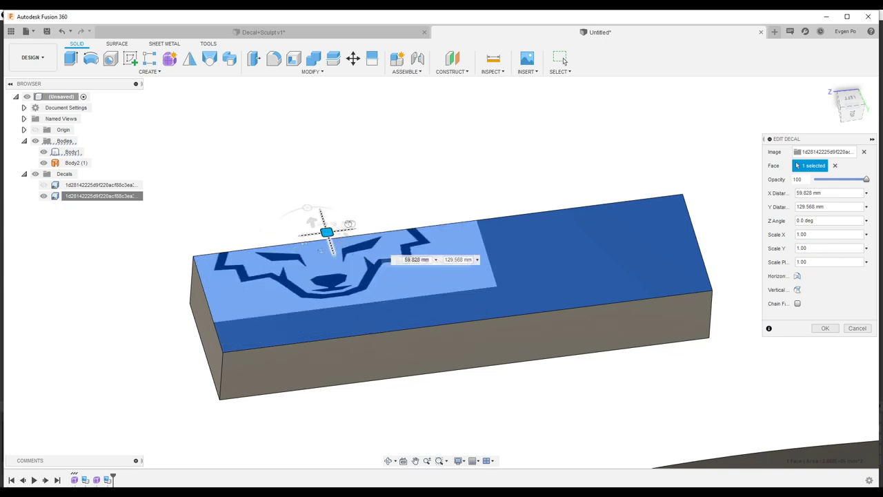
drag(327, 232, 584, 258)
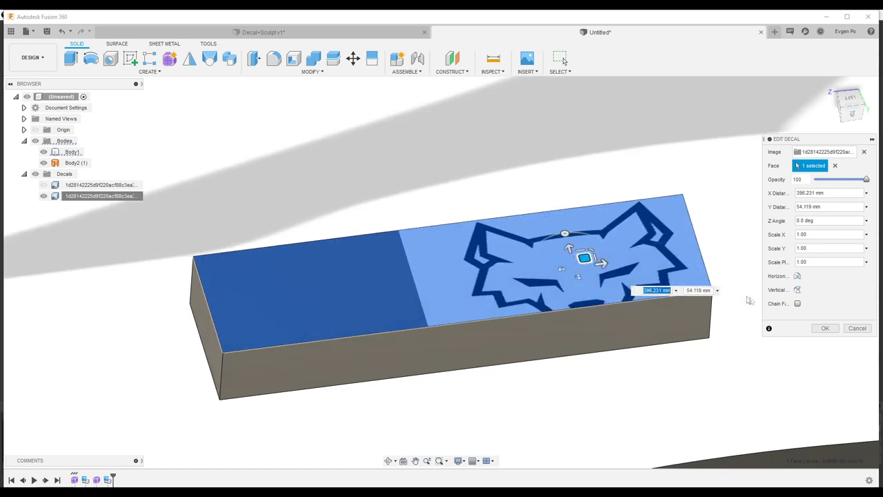
click(798, 304)
Settle the second decal on the box's left side, confirm it, and start a new design.
mouse_move(584, 257)
mouse_down()
mouse_move(370, 267)
mouse_move(276, 307)
mouse_move(252, 307)
mouse_up()
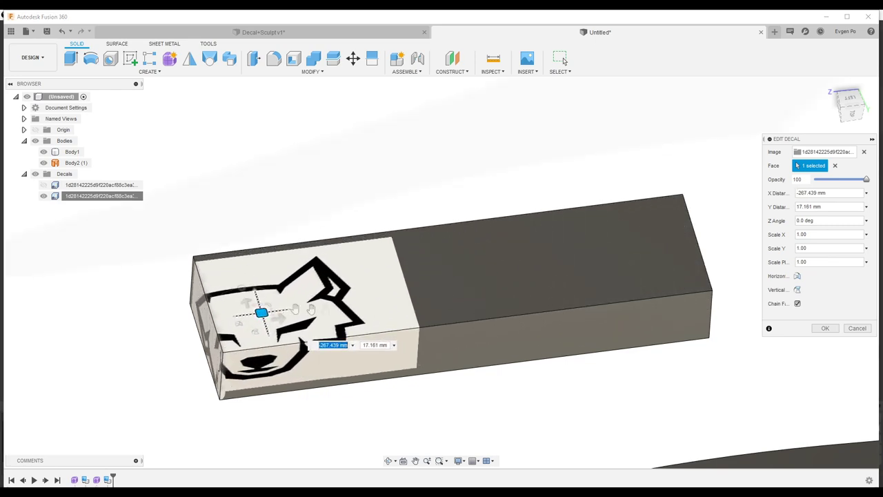
mouse_move(255, 308)
shift+middle_down()
mouse_move(522, 264)
mouse_move(262, 342)
shift+middle_up()
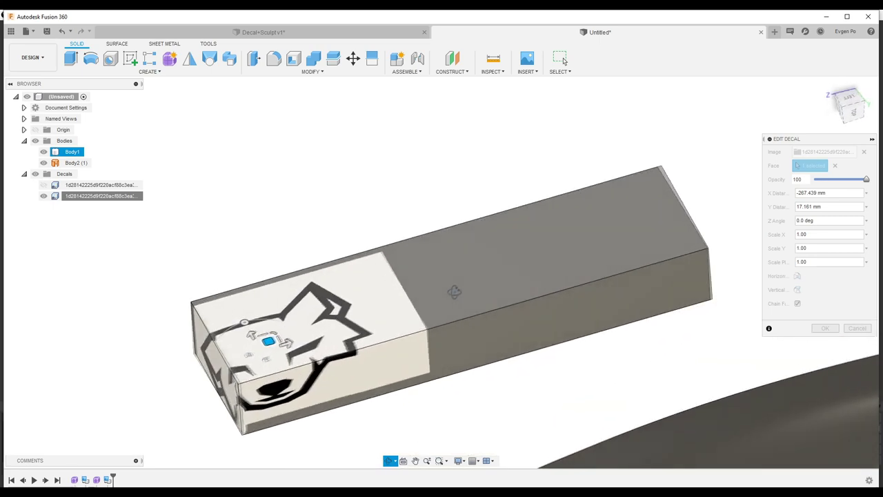
scroll(262, 342, up, 3)
scroll(264, 343, up, 1)
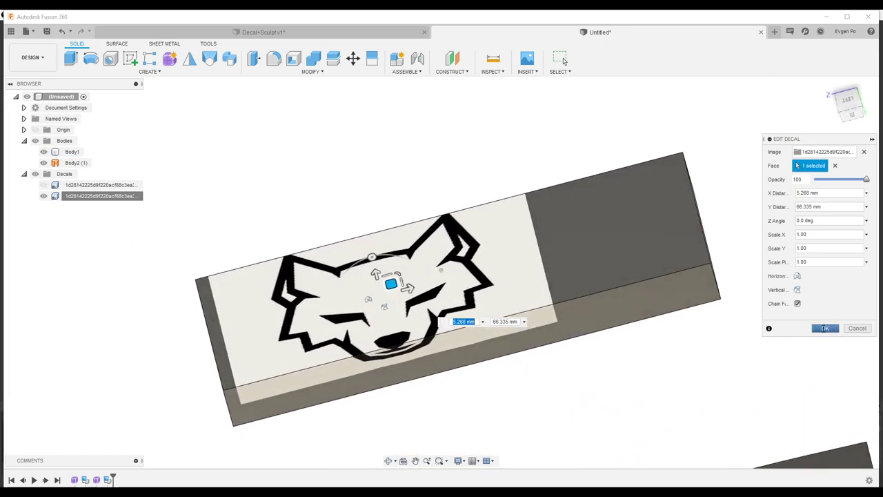
click(826, 329)
shift+middle_drag(568, 235, 495, 200)
click(774, 32)
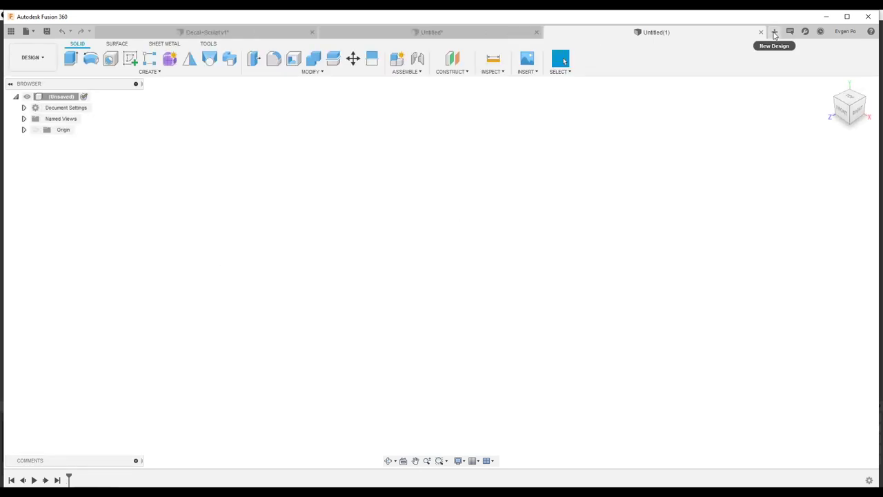
Create a 125 mm diameter sphere centred at the origin.
click(168, 73)
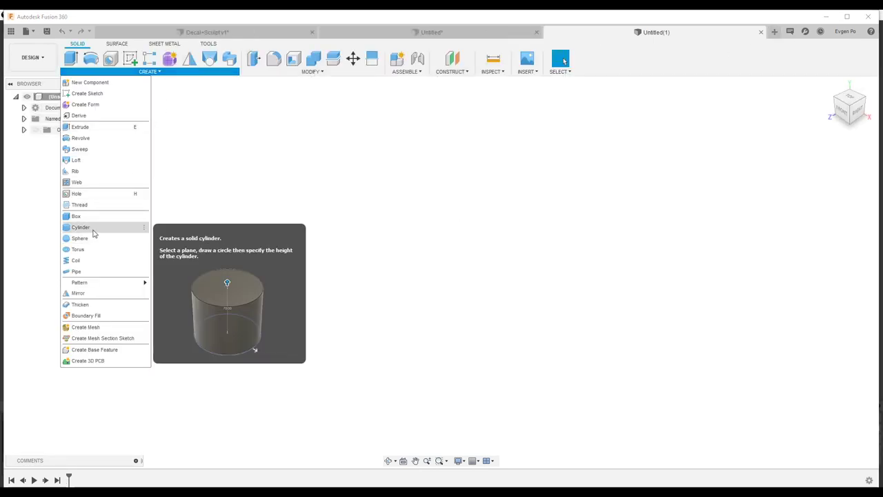
click(447, 277)
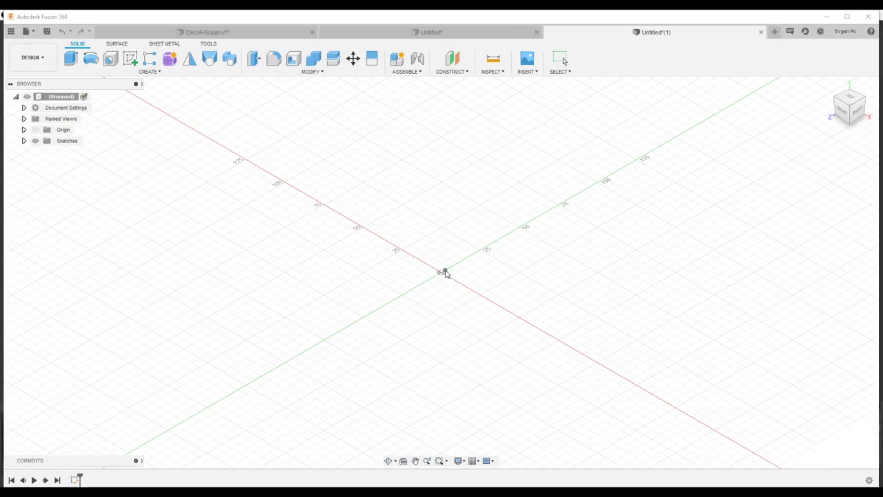
click(445, 272)
drag(445, 243, 445, 150)
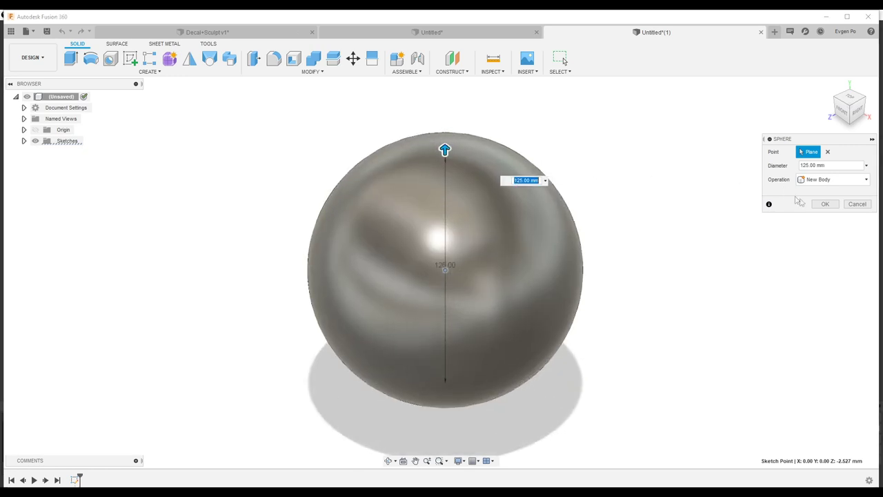
click(825, 205)
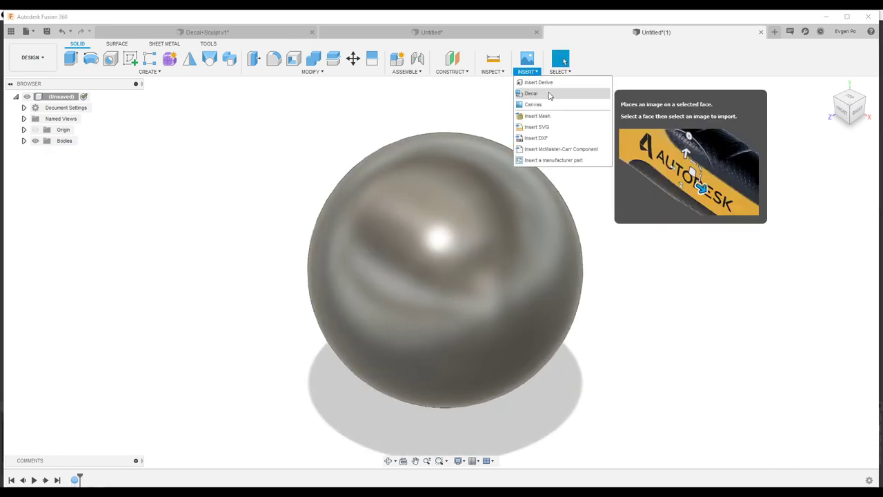
Insert the wolf image from the computer as a decal and place it on the sphere.
click(548, 93)
click(326, 344)
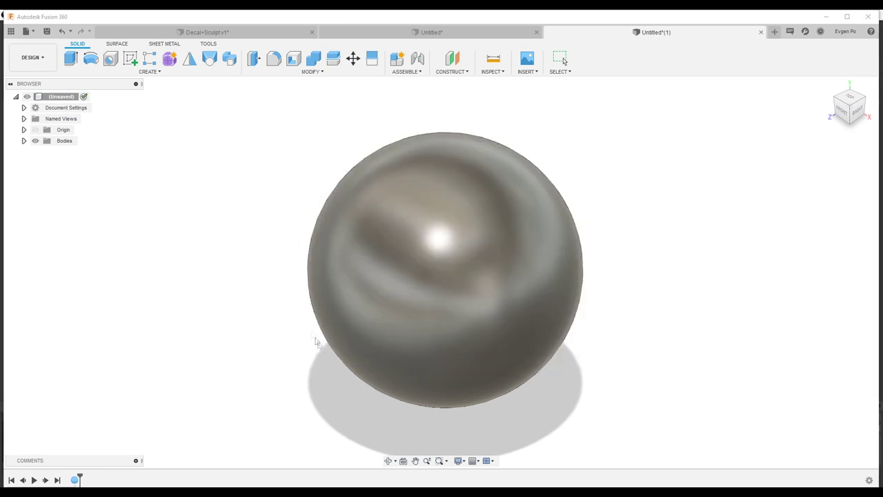
double_click(109, 99)
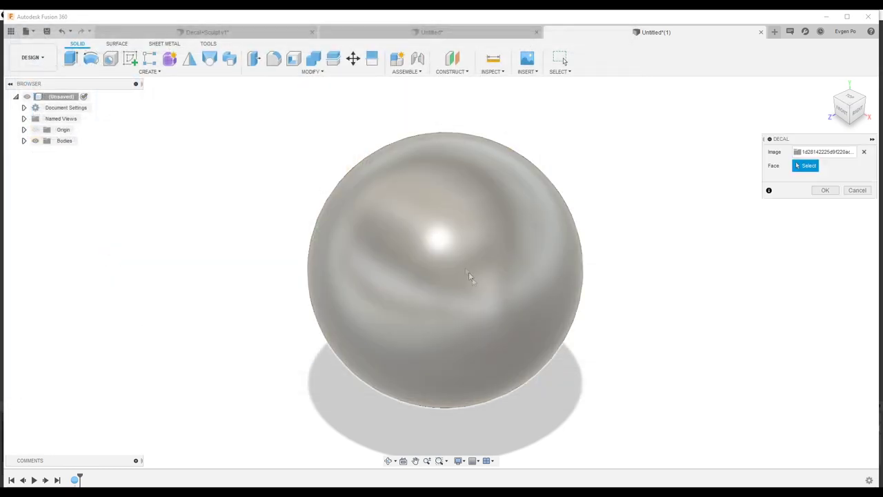
click(420, 257)
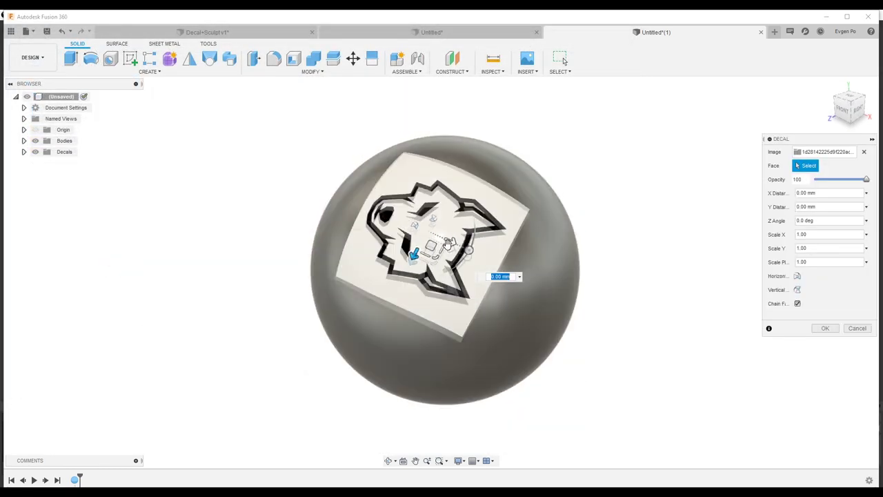
shift+middle_drag(436, 250, 456, 247)
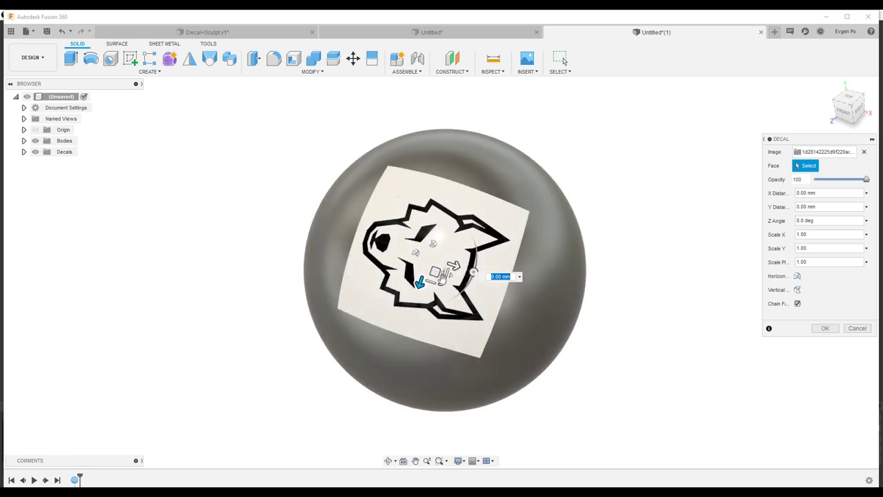
mouse_move(471, 273)
mouse_down()
mouse_move(400, 199)
mouse_move(423, 195)
mouse_up()
shift+middle_drag(414, 248, 403, 219)
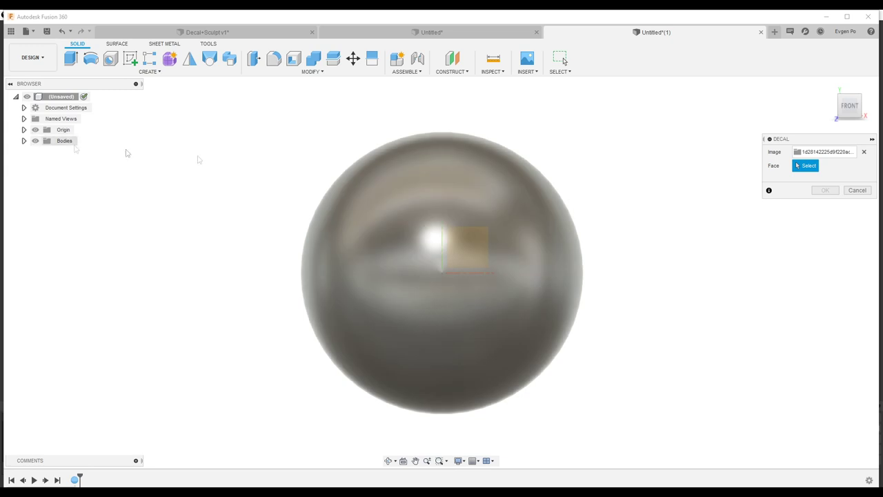
Place the wolf decal upright on the sphere's front, stretched horizontally, and orbit to check it.
click(465, 296)
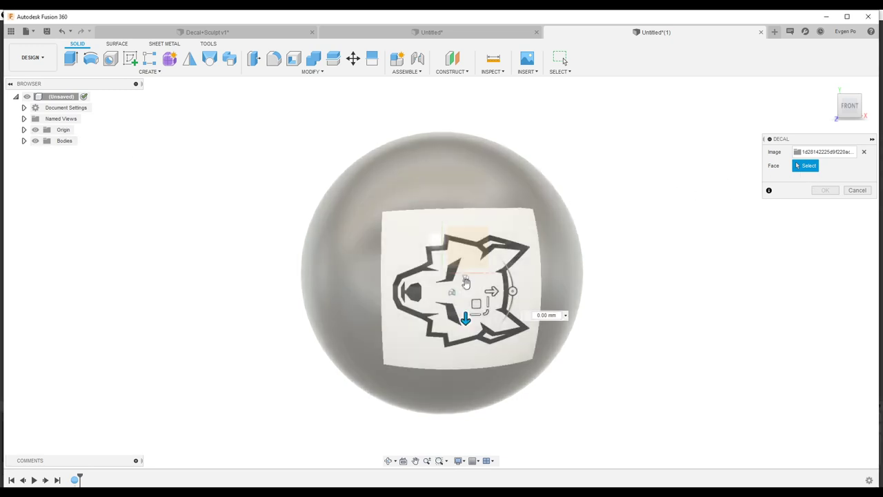
drag(513, 291, 467, 245)
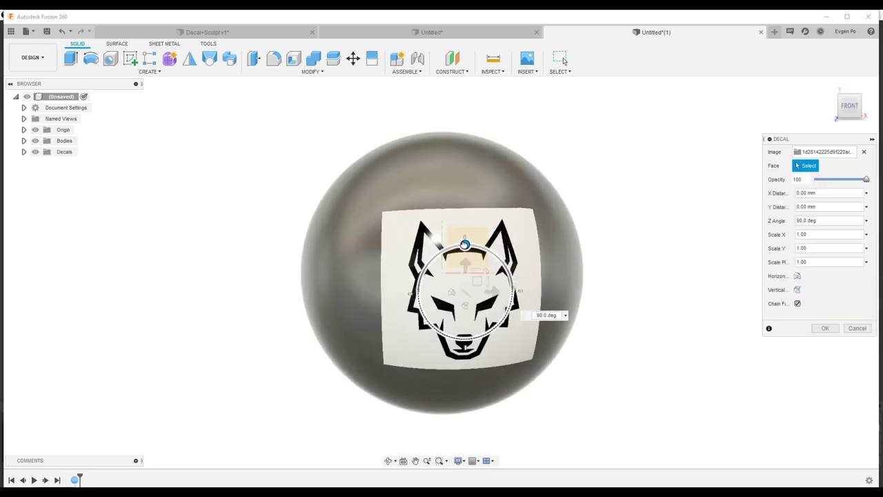
mouse_move(477, 281)
mouse_down()
mouse_move(448, 249)
mouse_move(453, 232)
mouse_up()
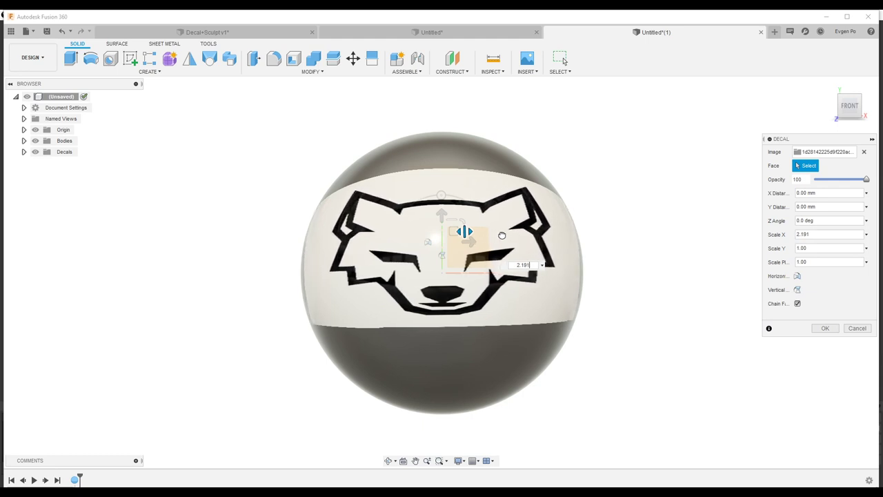
mouse_move(502, 235)
shift+middle_down()
mouse_move(330, 189)
mouse_move(413, 412)
shift+middle_up()
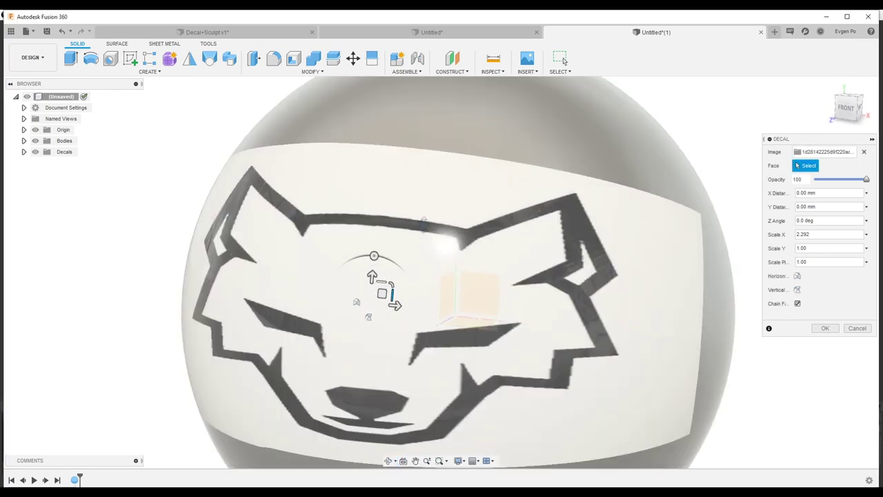
shift+middle_drag(412, 413, 408, 239)
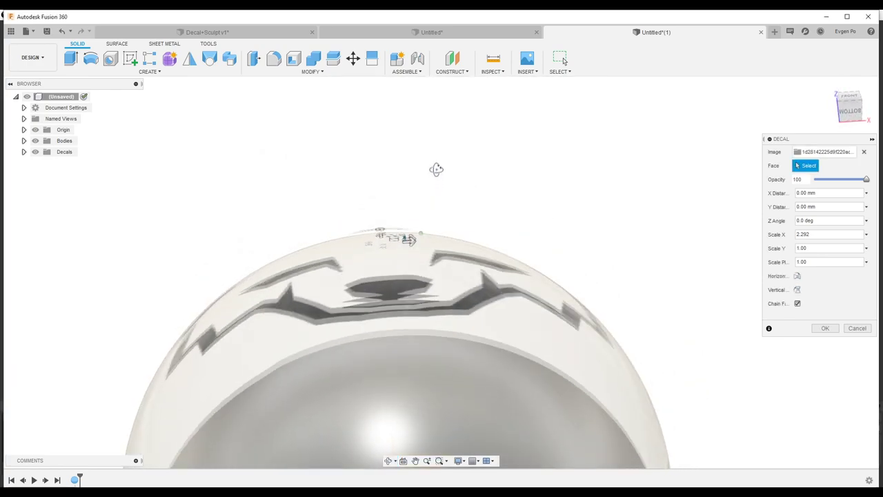
shift+middle_drag(436, 169, 439, 221)
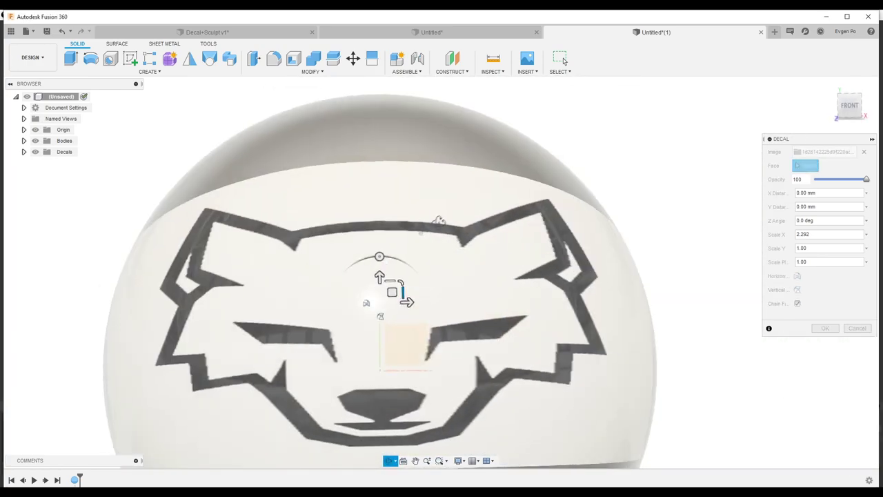
shift+middle_drag(439, 221, 432, 223)
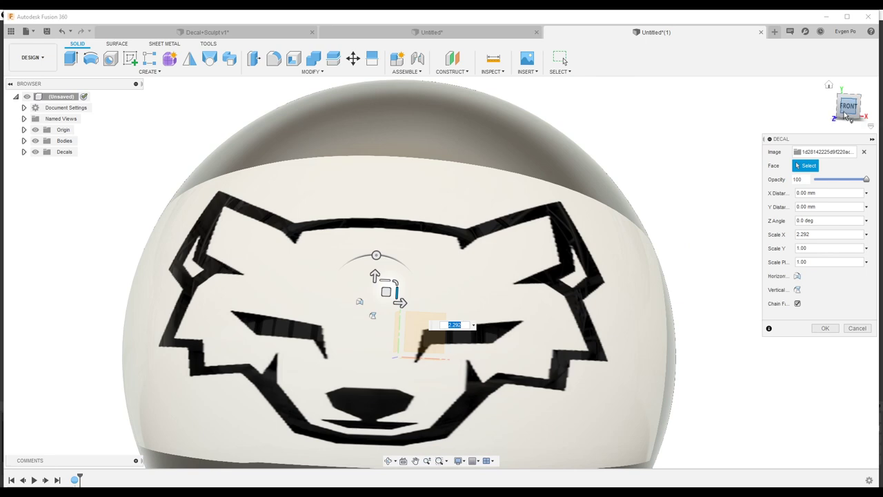
From the front view, set the decal's Scale X to 1.832, confirm, and switch to Untitled.
click(849, 107)
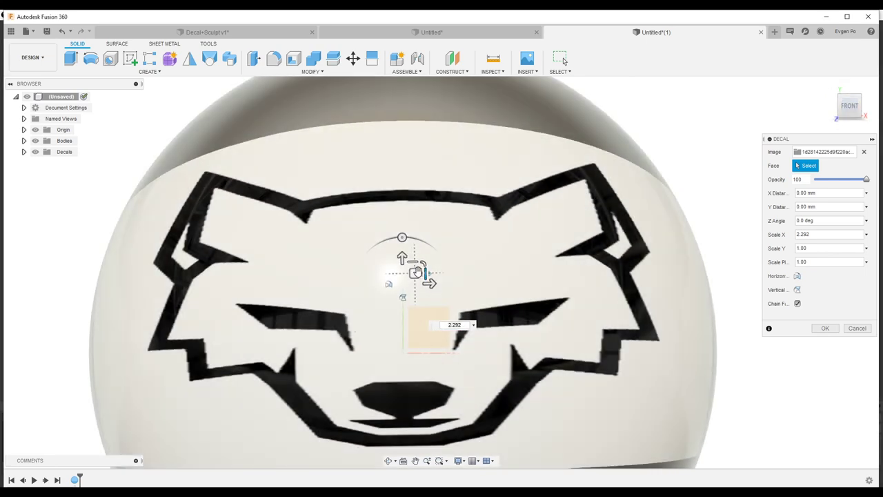
drag(424, 273, 415, 274)
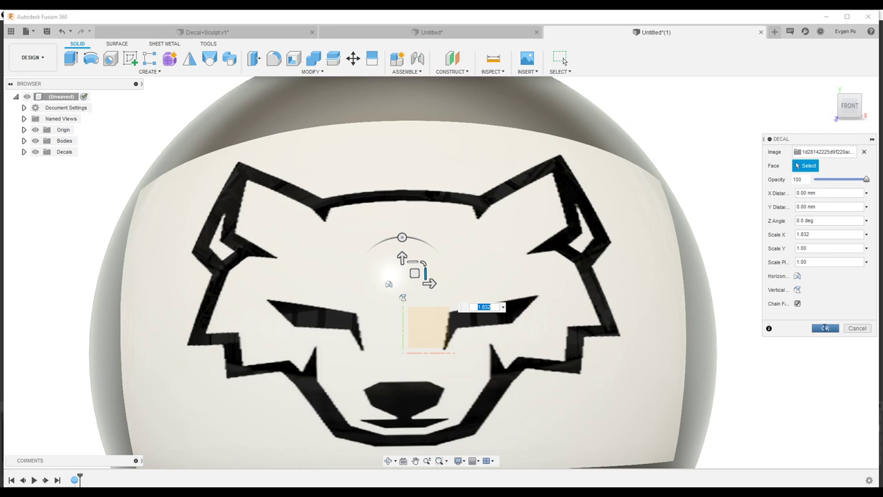
click(825, 328)
click(483, 33)
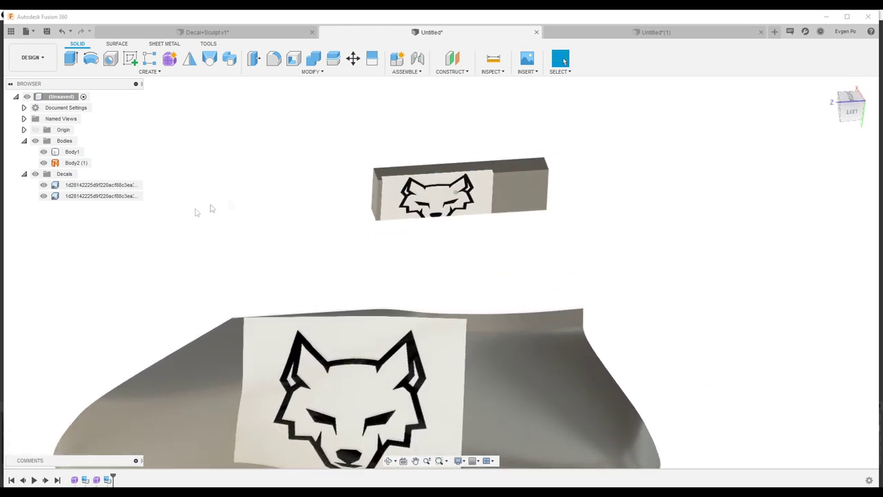
Hide both wolf decals in the Untitled design and return to the sphere design.
click(44, 196)
click(44, 185)
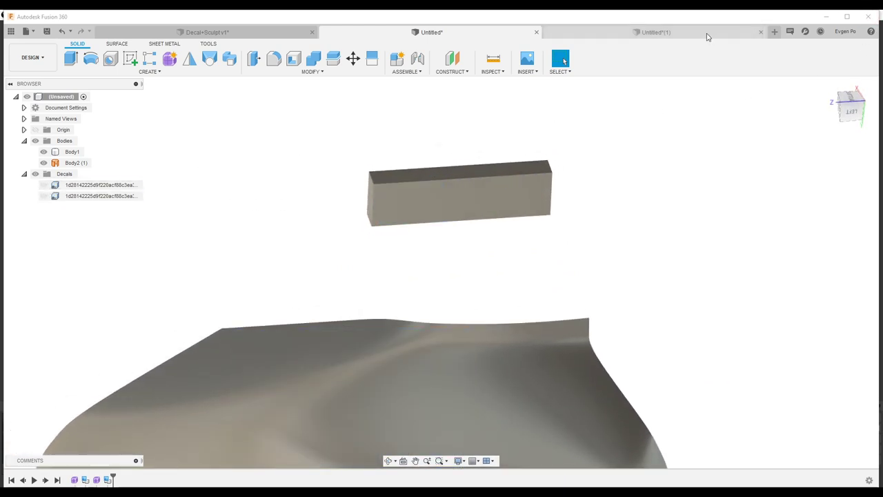
click(709, 35)
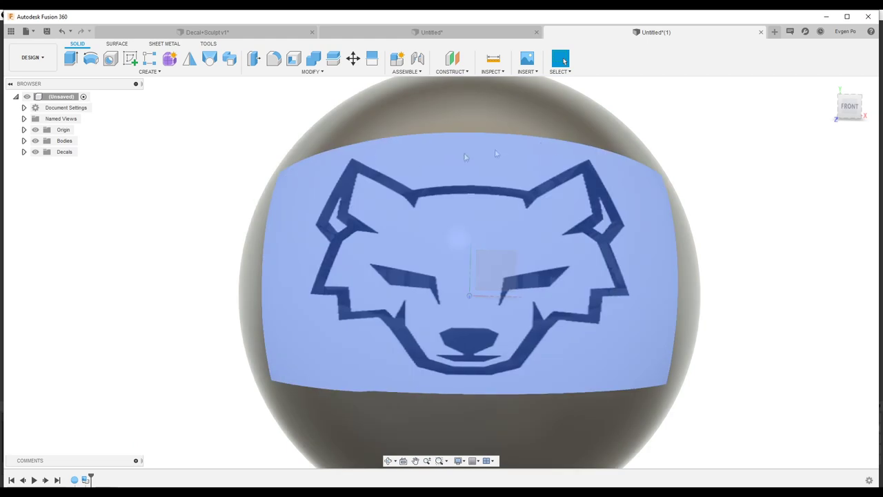
Turn off design history capture for the sphere design.
right_click(64, 96)
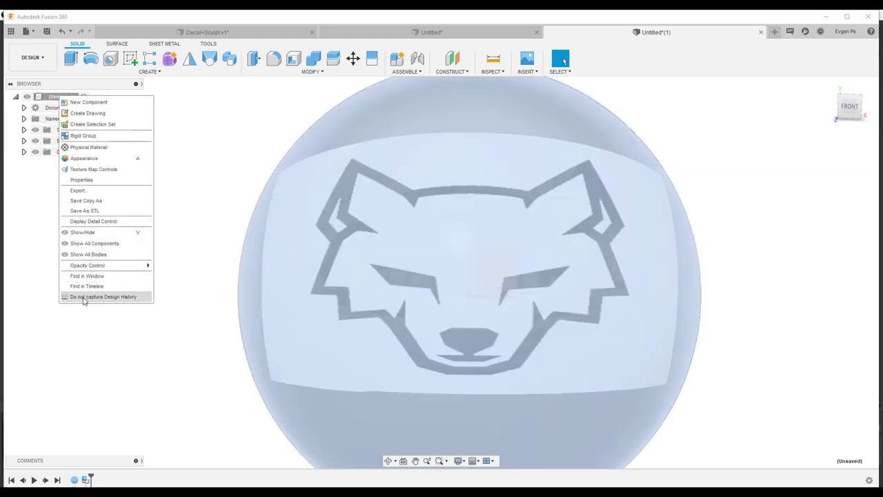
click(83, 297)
click(467, 253)
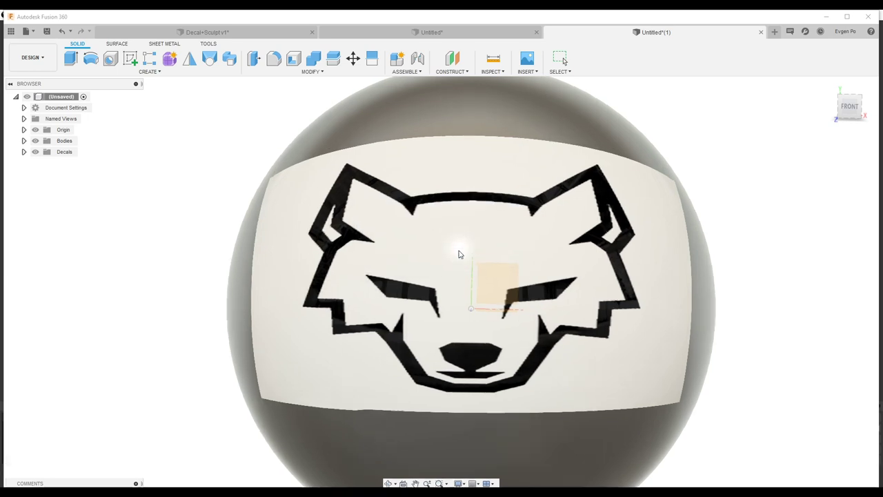
right_click(66, 153)
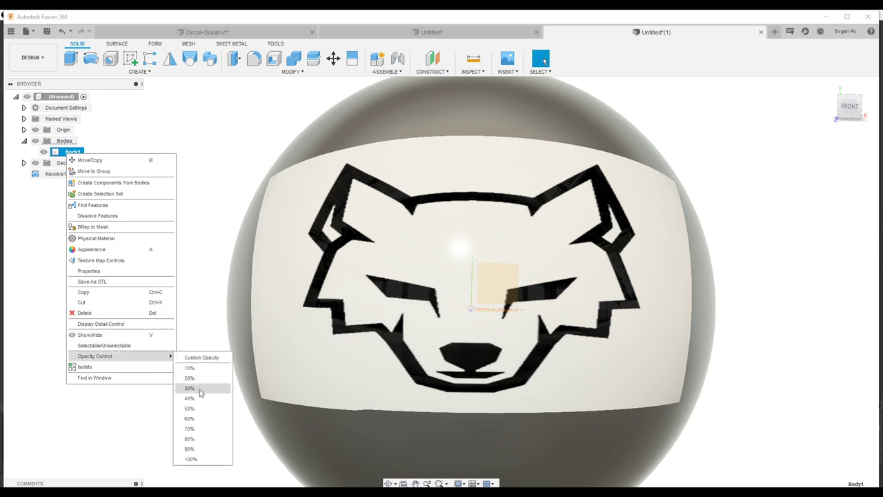
Make the sphere 30% opaque and lower the wolf decal's opacity to about 40.
click(199, 391)
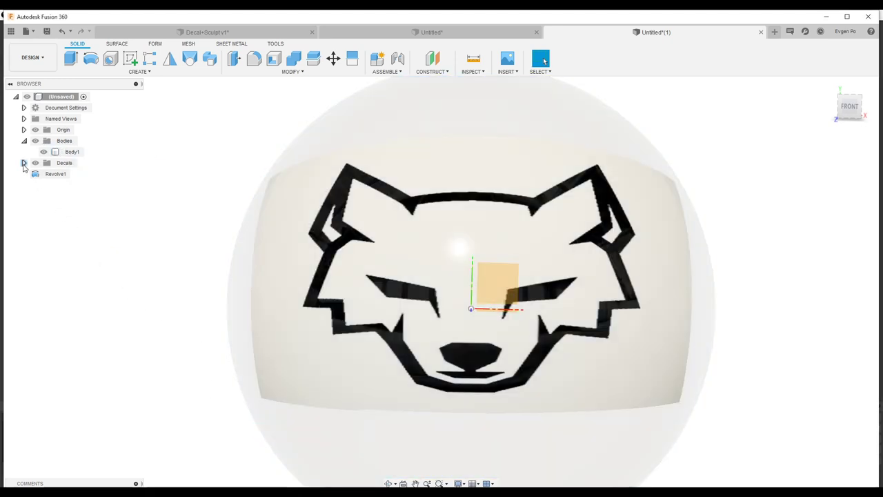
right_click(86, 181)
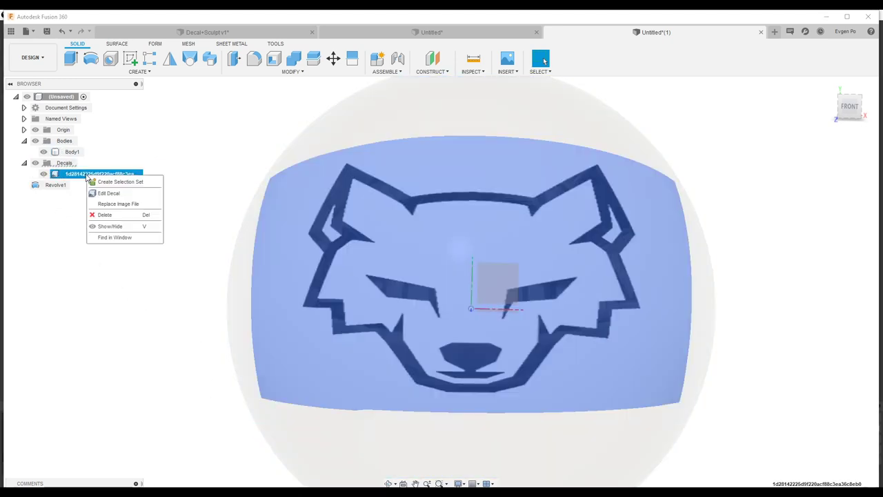
click(104, 194)
drag(867, 181, 840, 180)
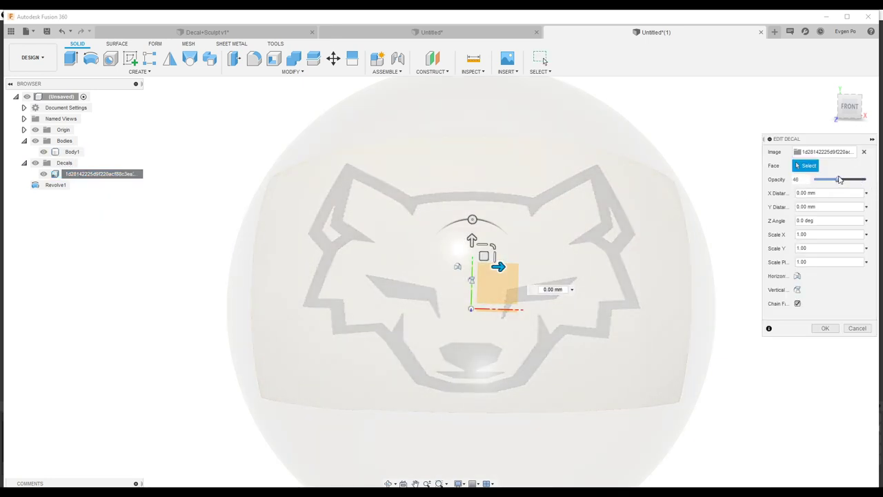
click(825, 328)
Square the view to FRONT and start a new freeform form.
mouse_move(805, 312)
shift+middle_down()
mouse_move(641, 256)
mouse_move(613, 286)
mouse_move(682, 250)
shift+middle_up()
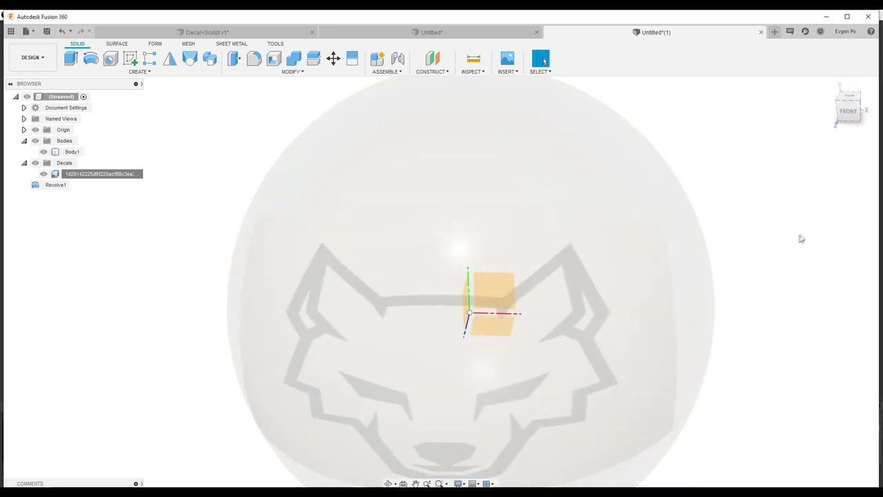
shift+middle_drag(669, 288, 779, 205)
click(848, 111)
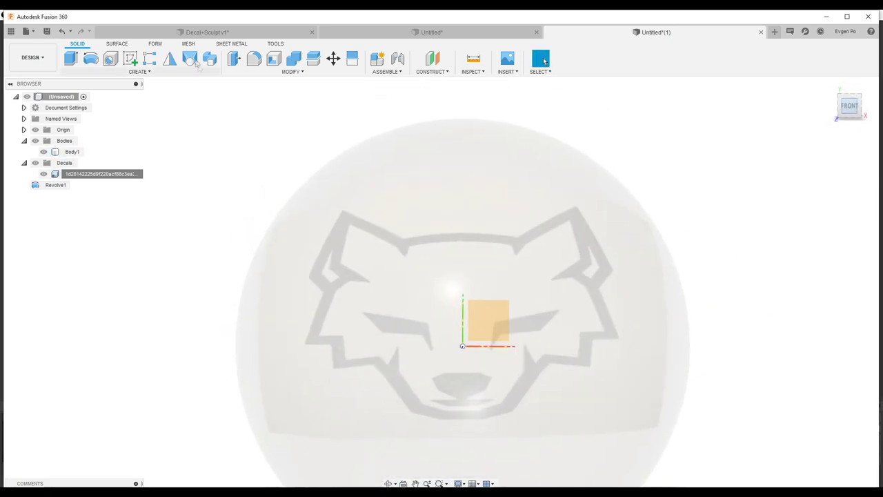
click(155, 43)
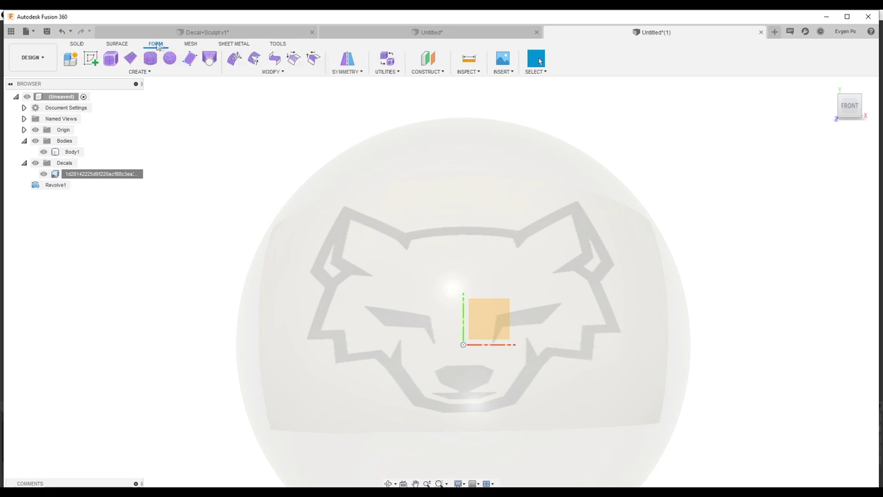
With Face and Object Snap on, trace quad faces along the head's top edge to the ear tip.
click(189, 59)
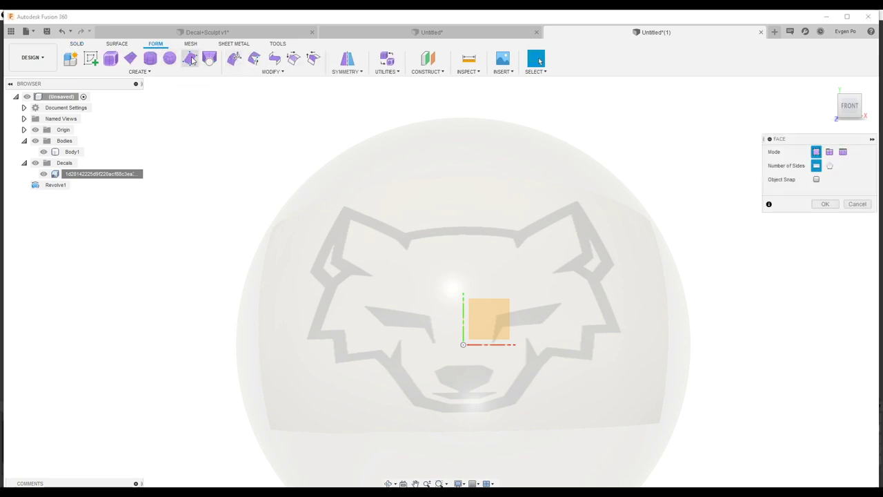
click(816, 179)
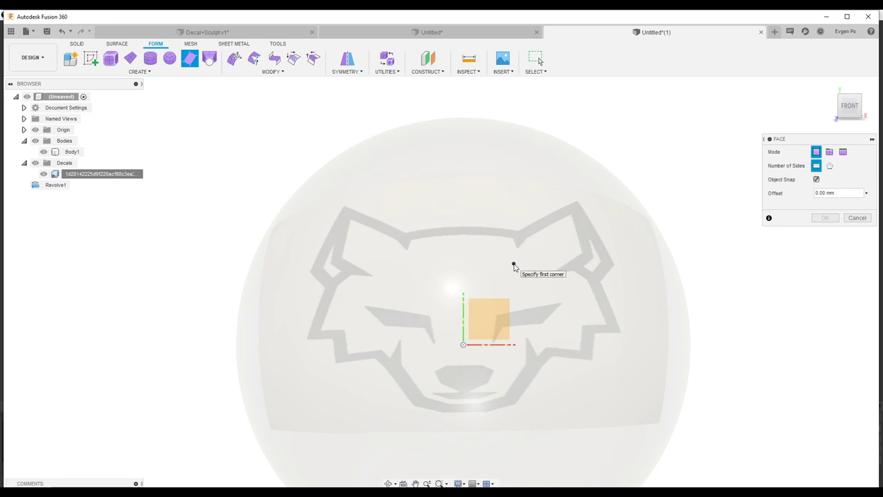
scroll(513, 266, up, 5)
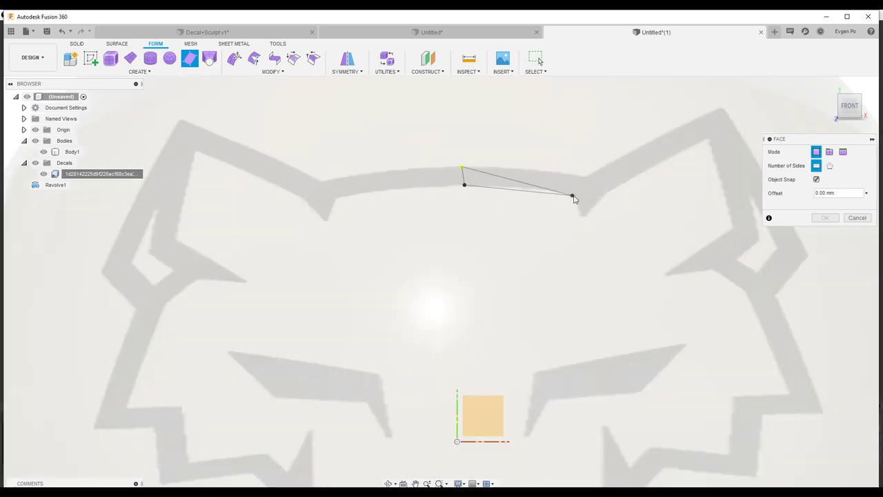
click(583, 175)
click(723, 110)
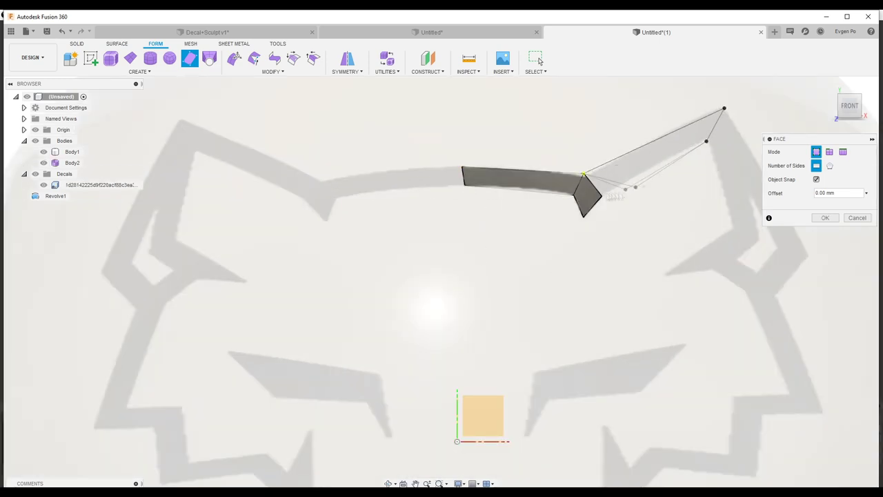
click(710, 147)
scroll(616, 181, up, 2)
click(647, 255)
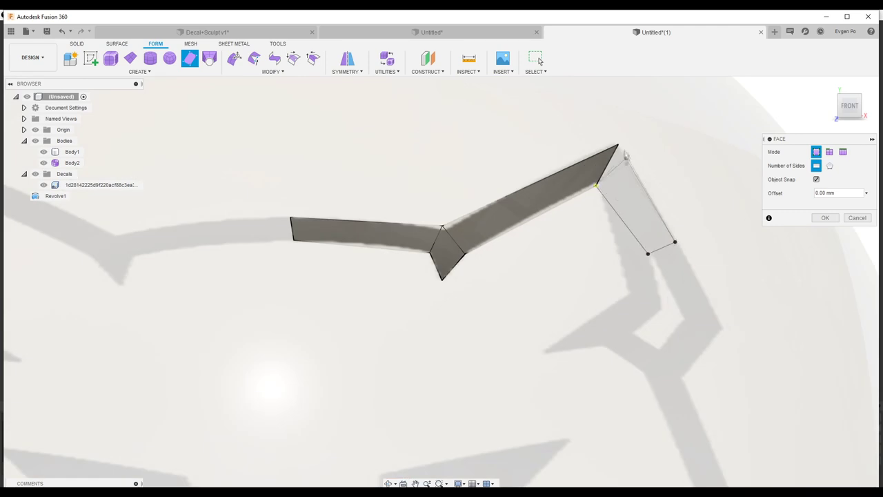
click(625, 154)
Extend the face strip down the ear's inner edge and its pointed inner tip.
click(660, 309)
click(630, 290)
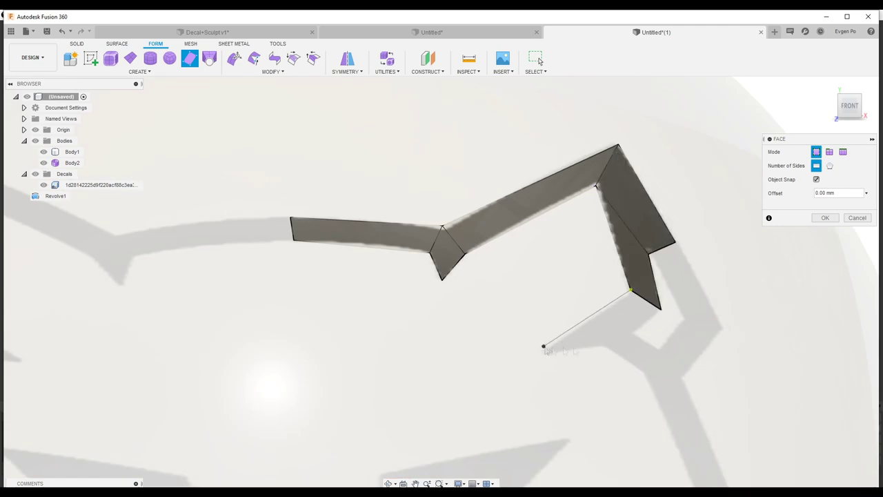
click(626, 331)
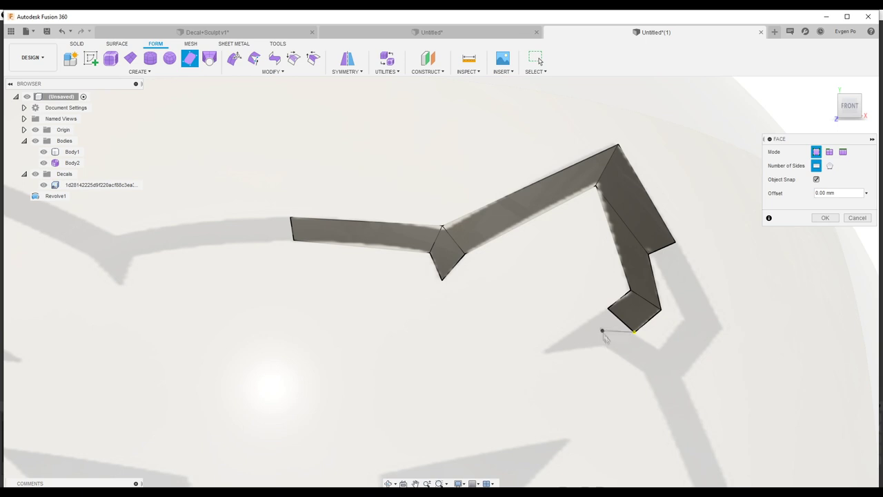
click(547, 352)
click(611, 346)
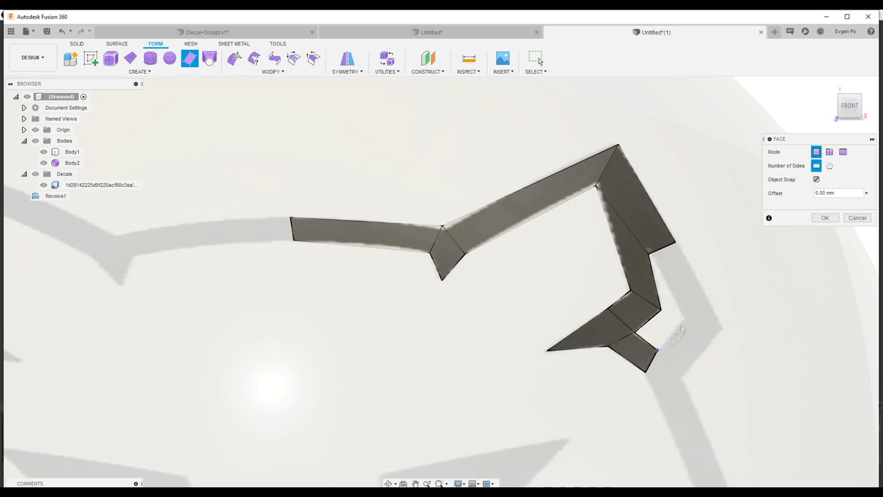
click(681, 375)
click(650, 255)
click(254, 59)
Add faces down the right cheek to the outline's lower end.
scroll(693, 324, up, 3)
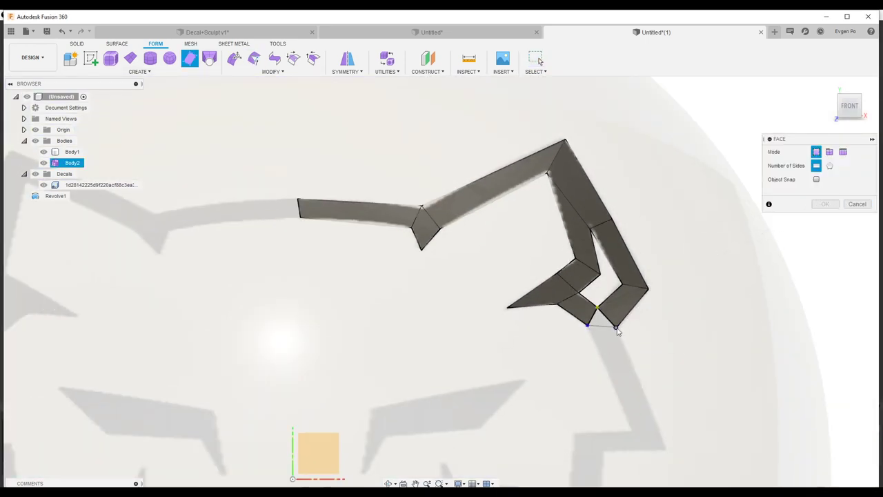
scroll(597, 327, up, 2)
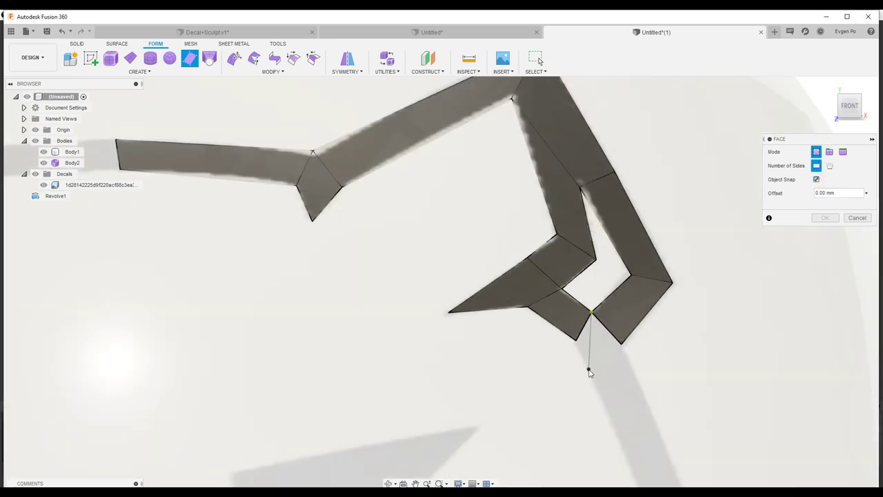
scroll(538, 269, down, 3)
scroll(573, 286, up, 2)
click(587, 405)
click(628, 426)
click(524, 361)
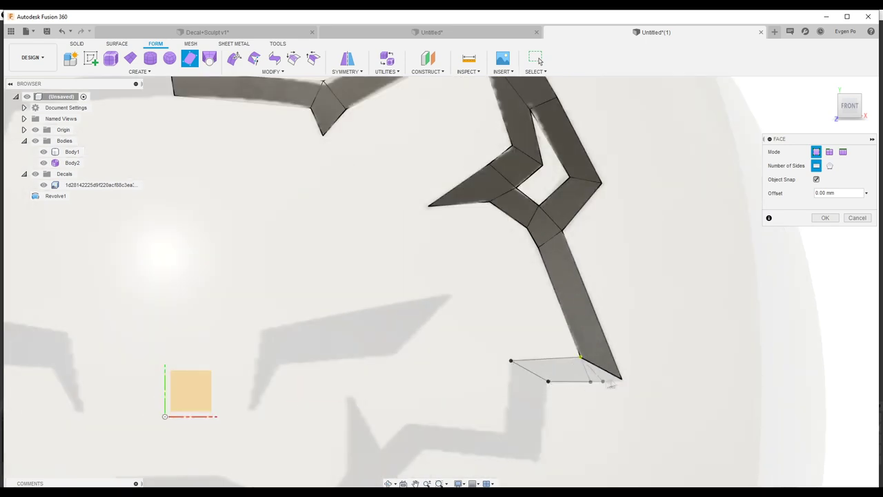
click(552, 376)
click(556, 417)
scroll(467, 483, up, 2)
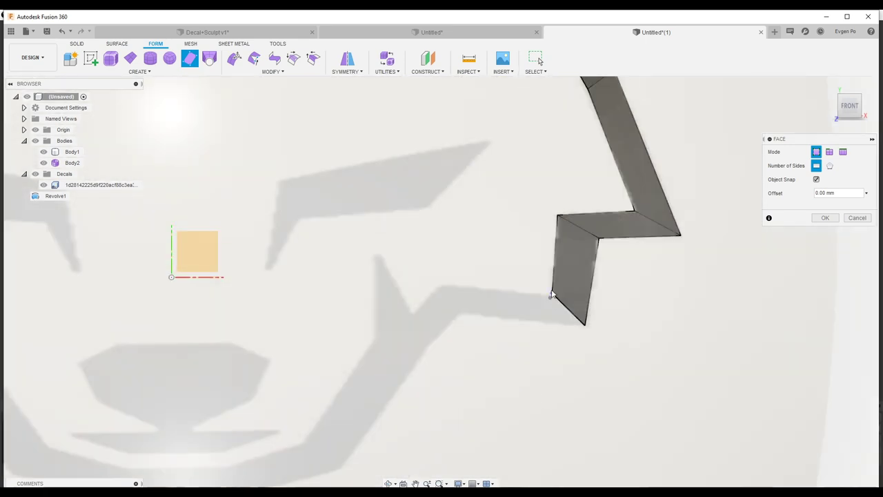
click(584, 327)
Continue the face chain along the jaw, closing it on the existing vertex.
shift+middle_drag(584, 327, 494, 297)
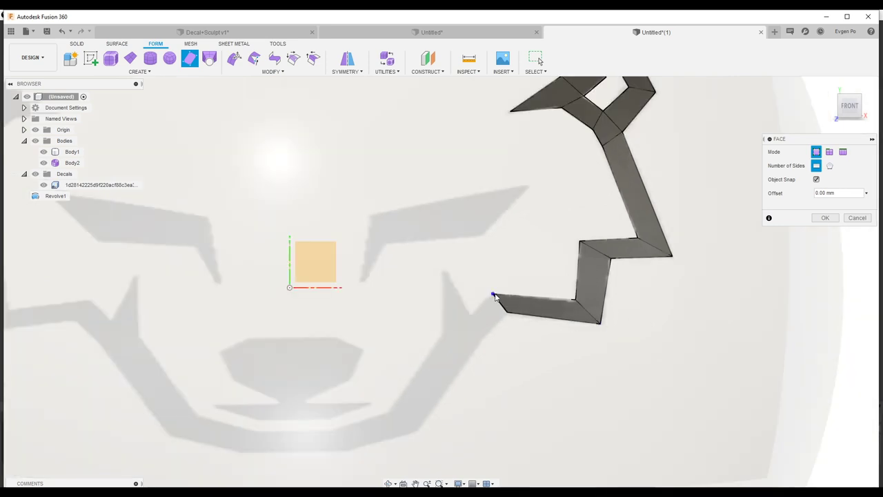
click(506, 313)
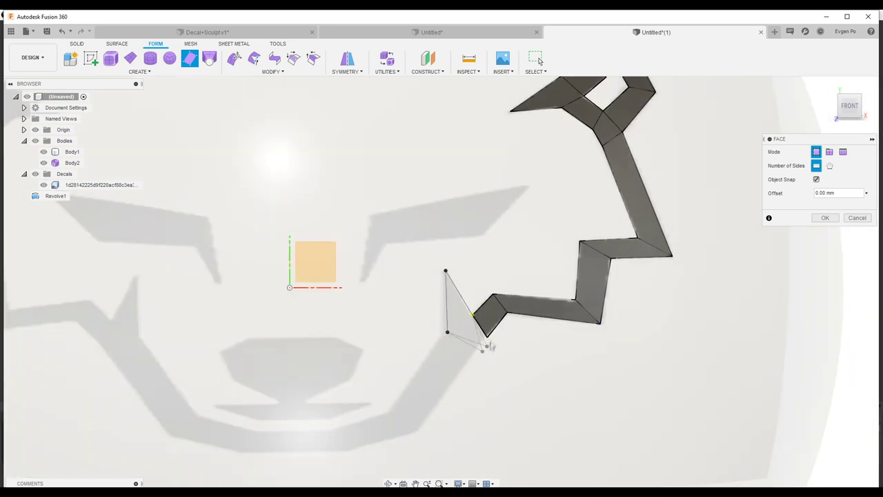
click(486, 337)
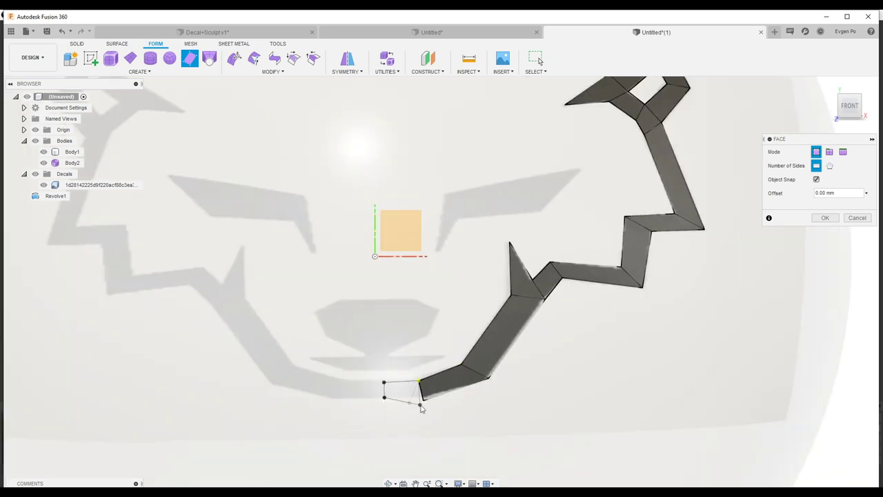
click(421, 406)
click(437, 311)
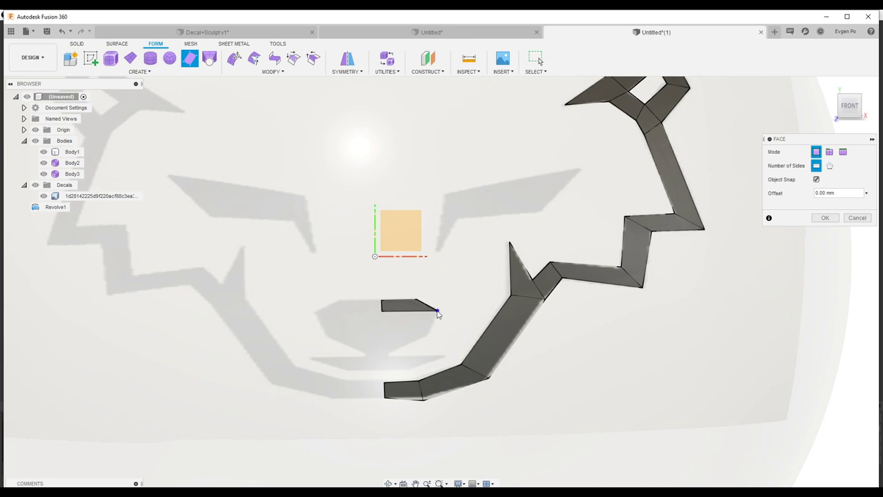
Draw the wolf's nose face and a thin strip below it, then commit them.
click(430, 332)
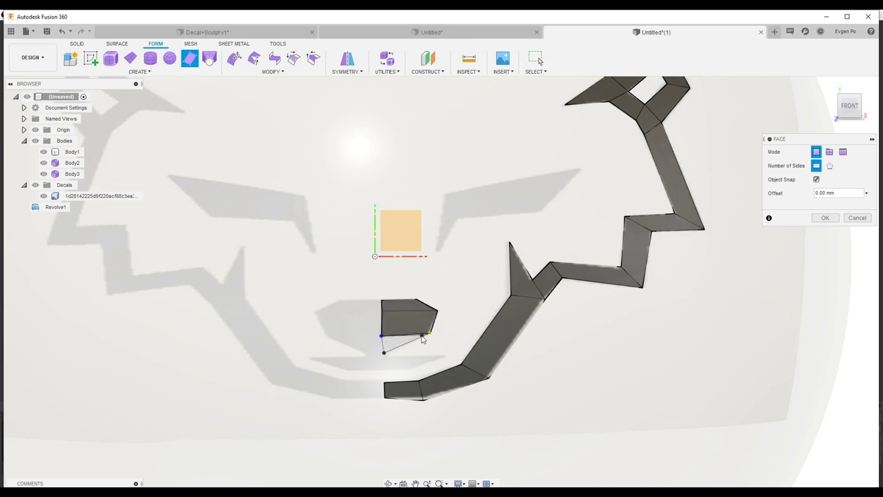
click(384, 350)
click(371, 345)
click(488, 348)
click(370, 374)
key(Return)
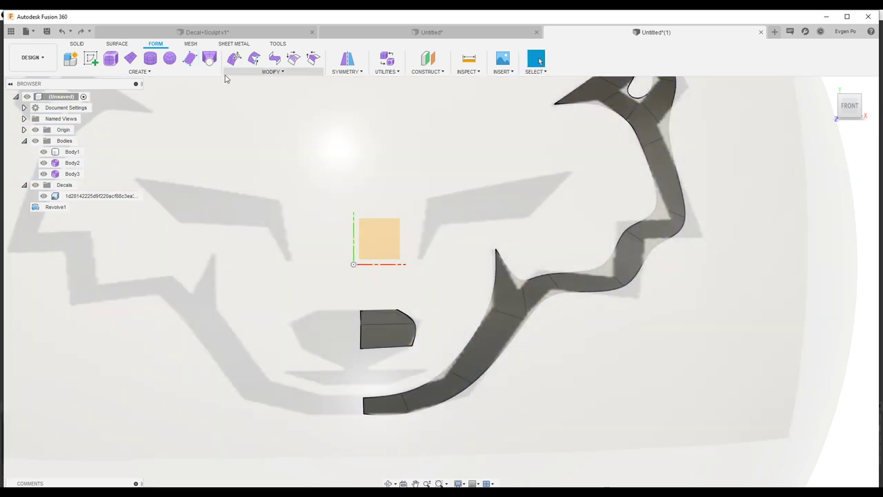
Add snapped mouth faces beneath the nose.
click(191, 62)
scroll(322, 297, up, 3)
click(384, 374)
click(463, 369)
click(816, 179)
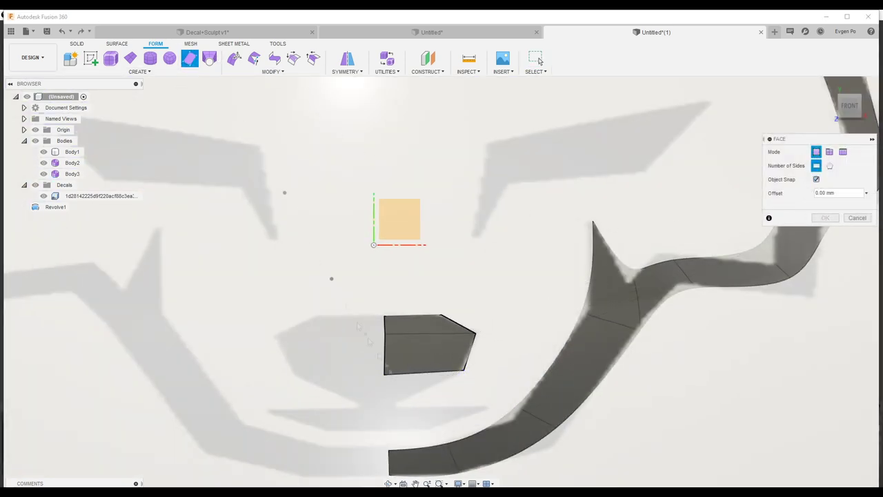
click(384, 373)
click(392, 391)
click(389, 410)
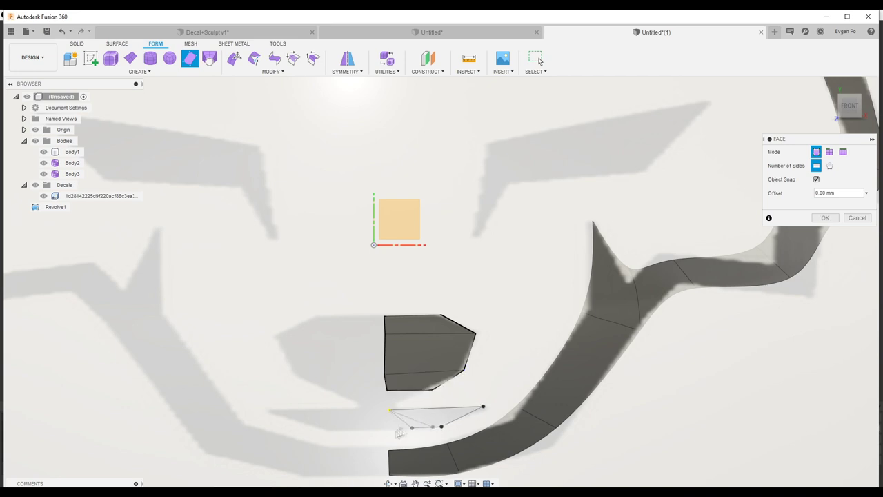
click(441, 426)
Add the right eye face, finish drawing, and zoom out to see the half-emblem.
scroll(358, 386, down, 3)
click(432, 246)
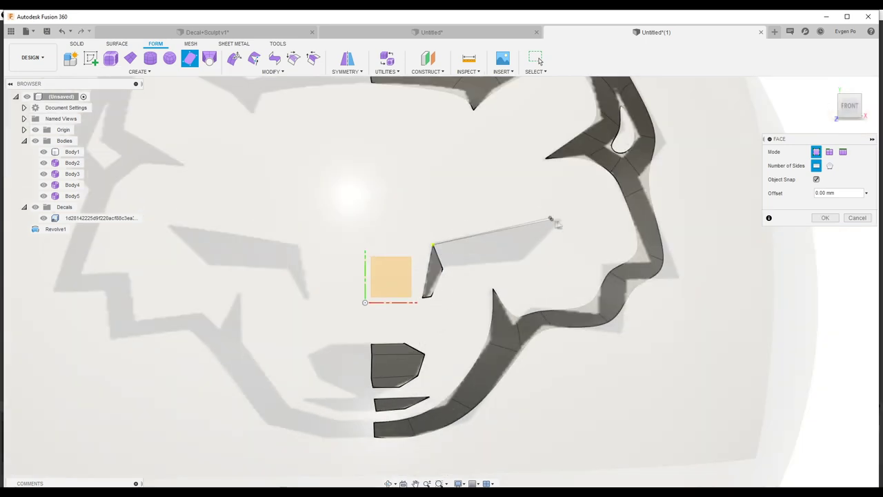
scroll(445, 269, down, 5)
key(Escape)
scroll(711, 314, down, 3)
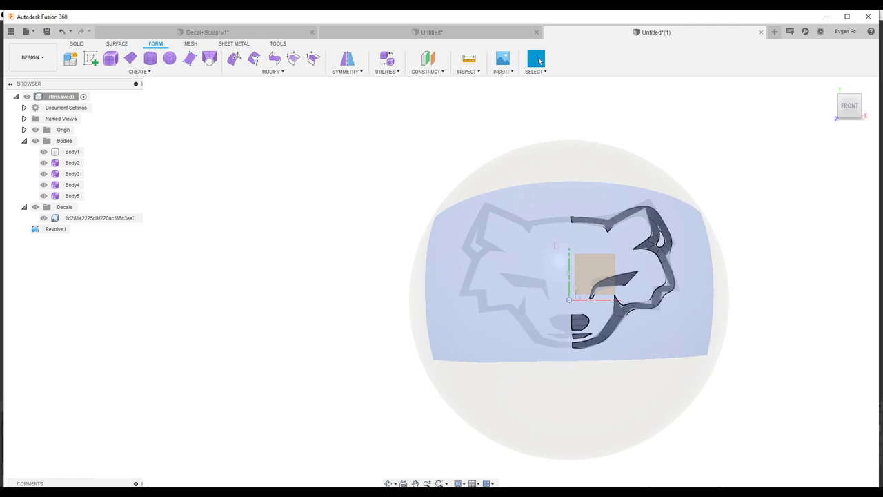
Reopen face drawing and orbit the model to check the half wolf-face faces.
click(190, 58)
scroll(440, 230, up, 5)
scroll(452, 230, down, 2)
scroll(466, 262, down, 1)
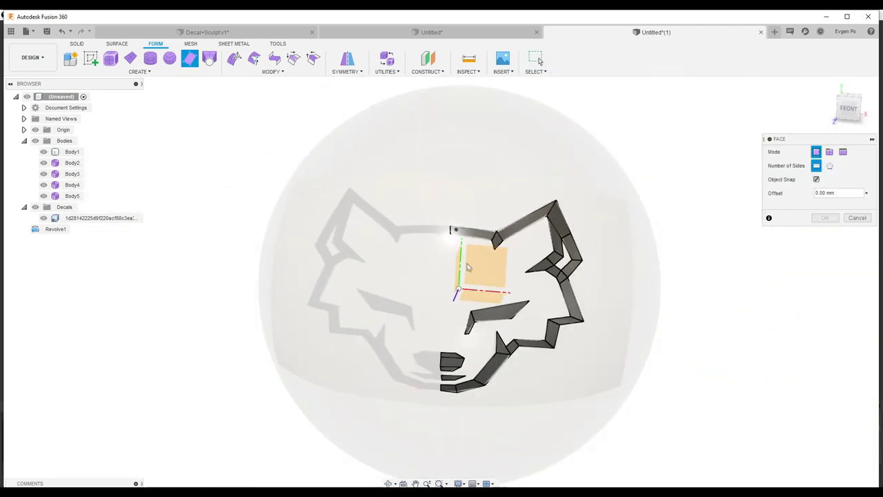
scroll(467, 262, down, 2)
shift+middle_drag(466, 262, 612, 255)
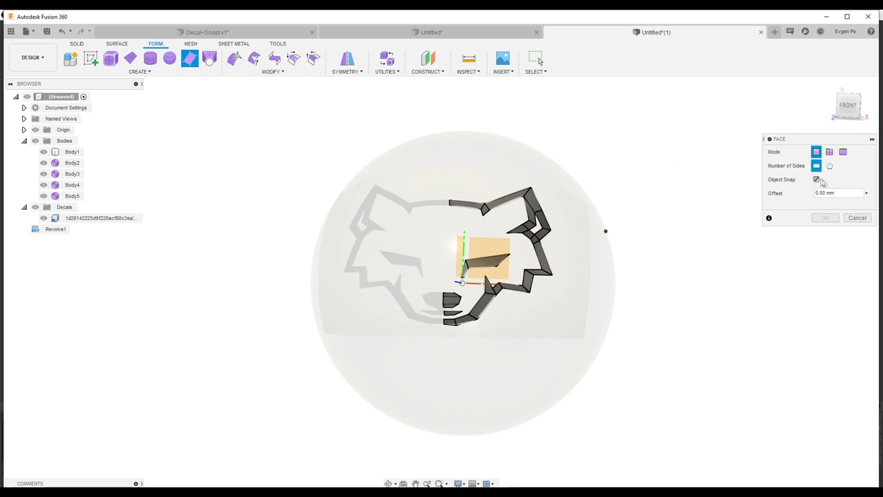
Finish face drawing without adding faces and choose Flatten from Modify.
click(855, 218)
click(272, 71)
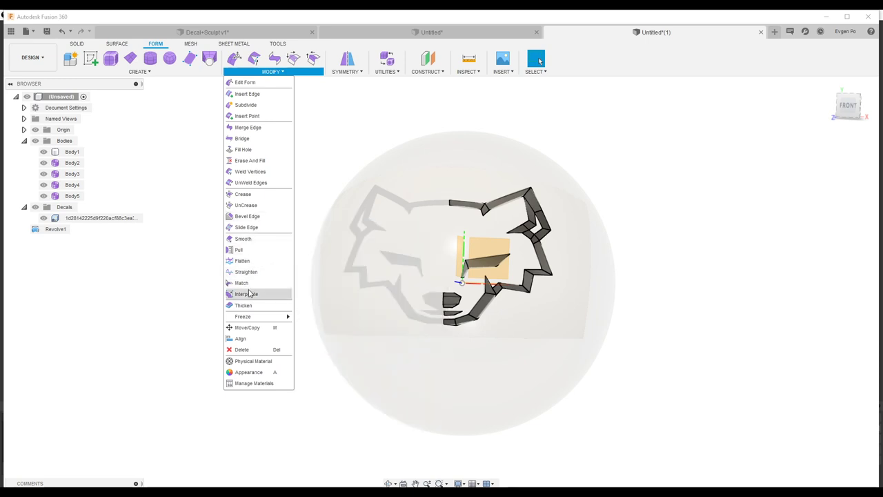
click(242, 260)
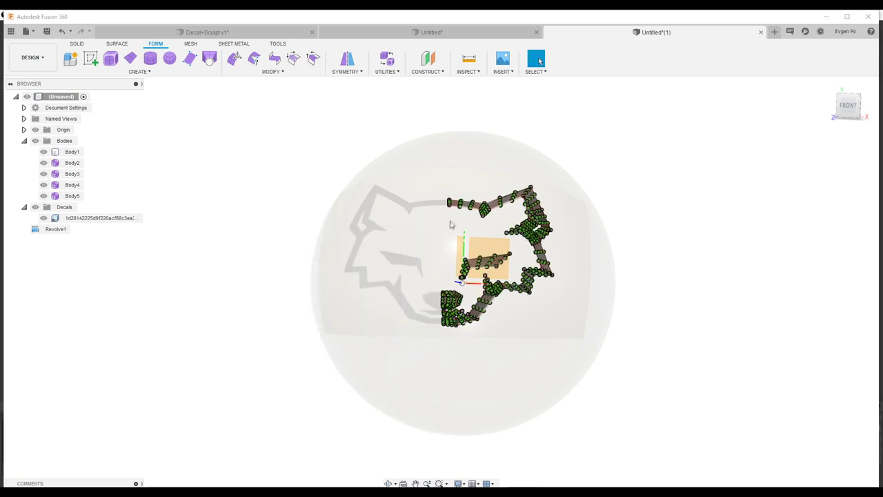
Choose the YZ plane as the flatten plane and switch to the front view.
click(828, 180)
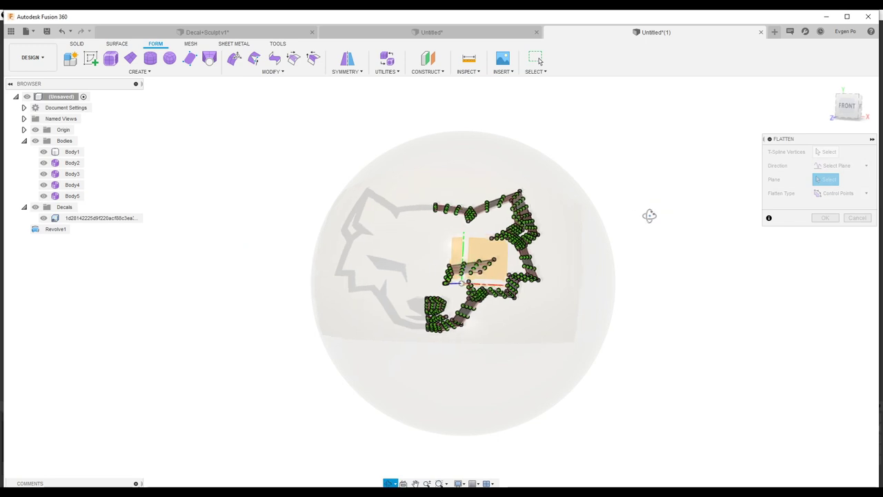
click(452, 257)
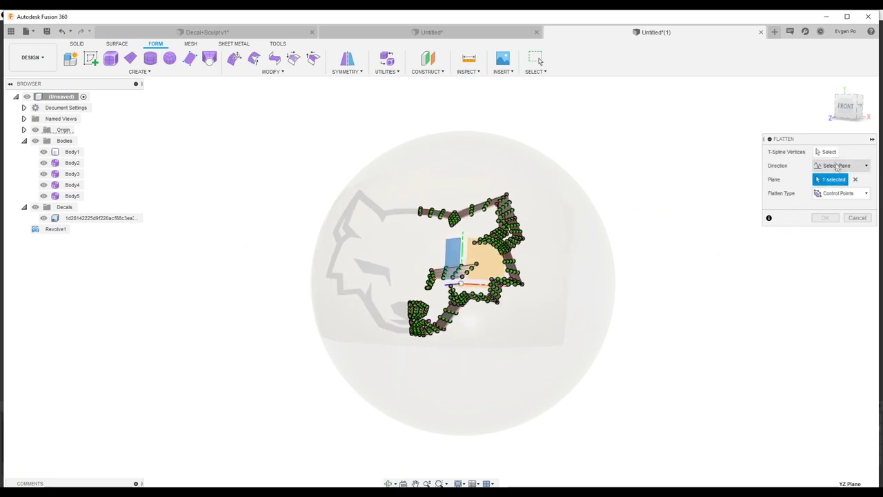
click(828, 152)
mouse_move(848, 105)
click(845, 105)
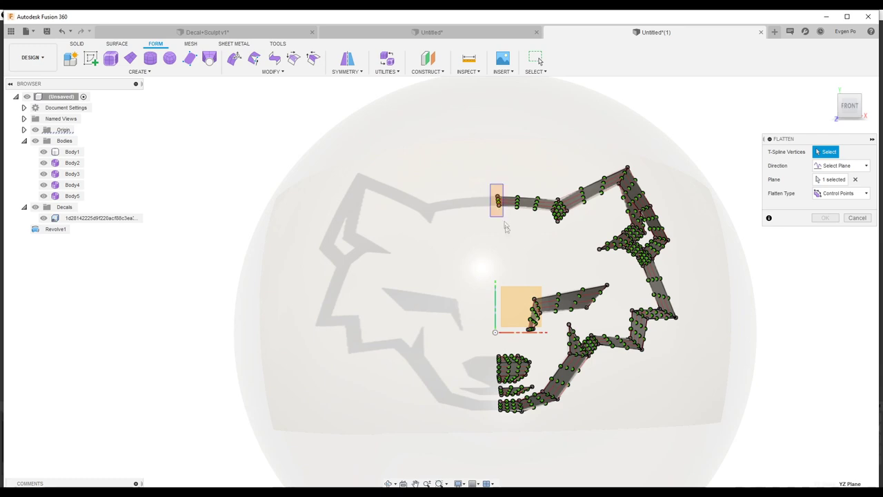
Window-select the inner edge vertices of the head outline, nose and mouth and flatten them.
drag(490, 184, 504, 223)
scroll(493, 342, up, 2)
scroll(493, 345, up, 2)
scroll(494, 365, up, 2)
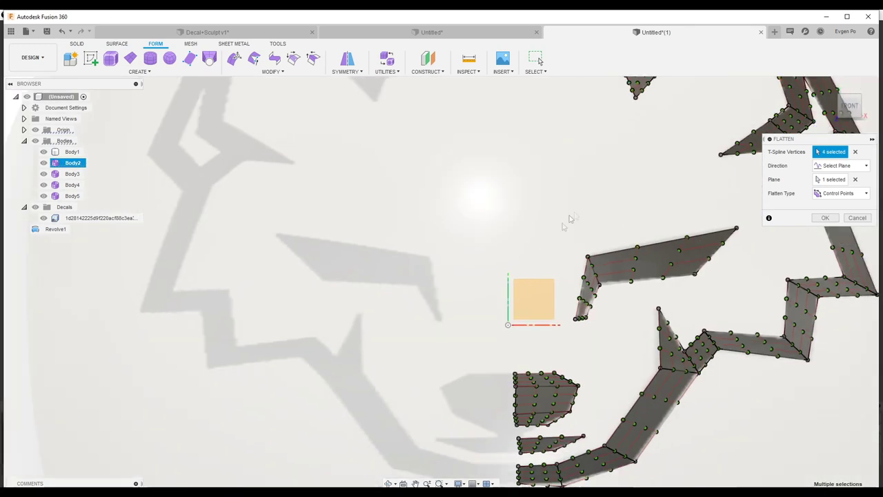
scroll(569, 219, down, 4)
scroll(667, 339, up, 2)
drag(453, 255, 474, 385)
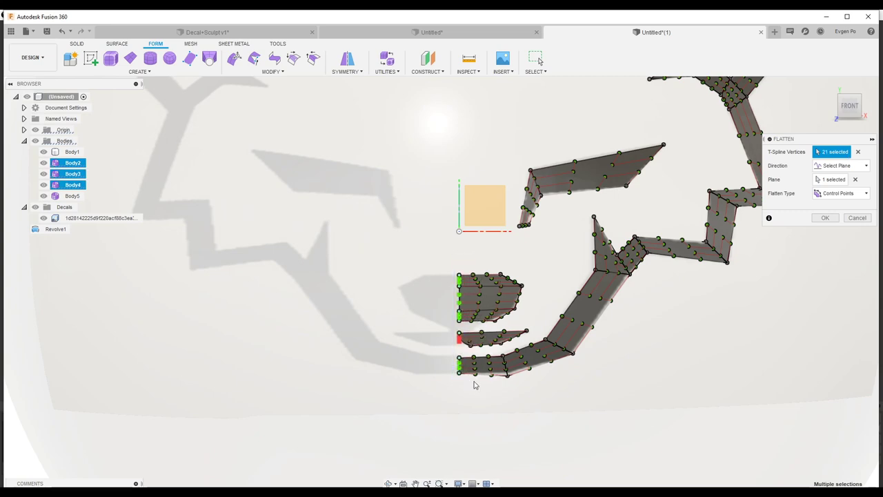
scroll(471, 347, up, 3)
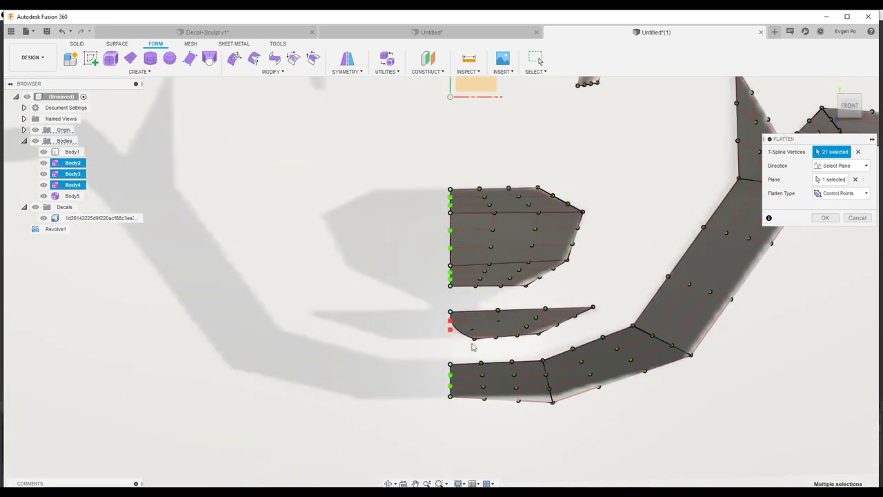
click(826, 218)
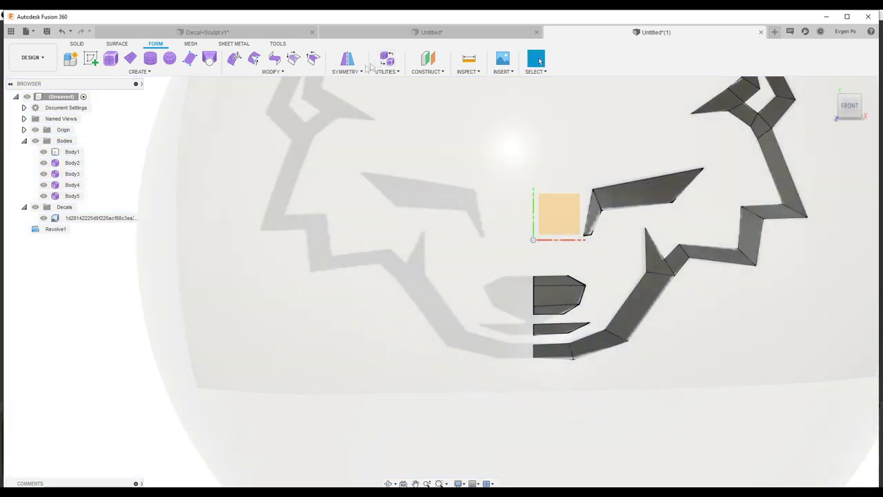
click(355, 71)
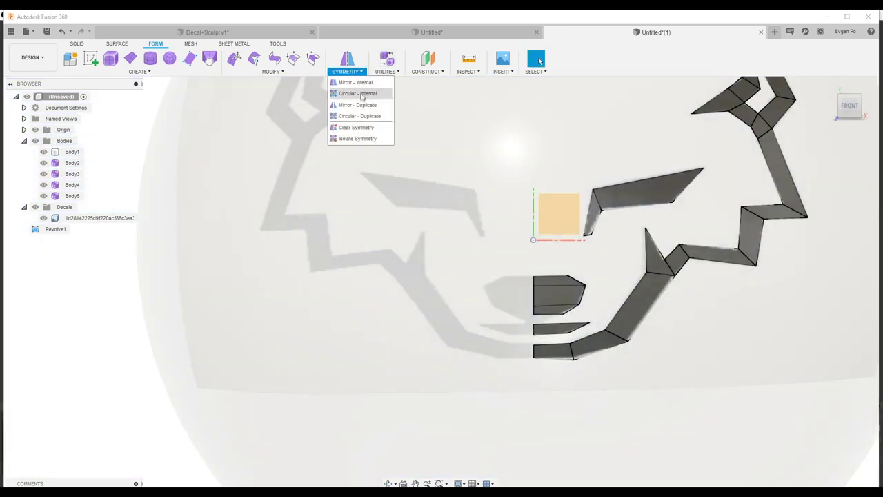
Mirror-duplicate the zigzag head outline across the YZ centre plane.
click(358, 105)
click(655, 269)
shift+middle_drag(655, 269, 656, 160)
click(657, 160)
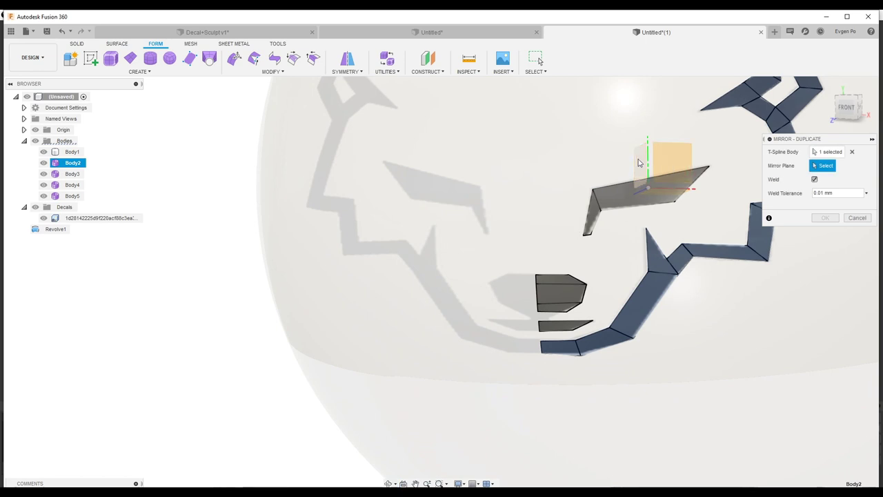
click(825, 218)
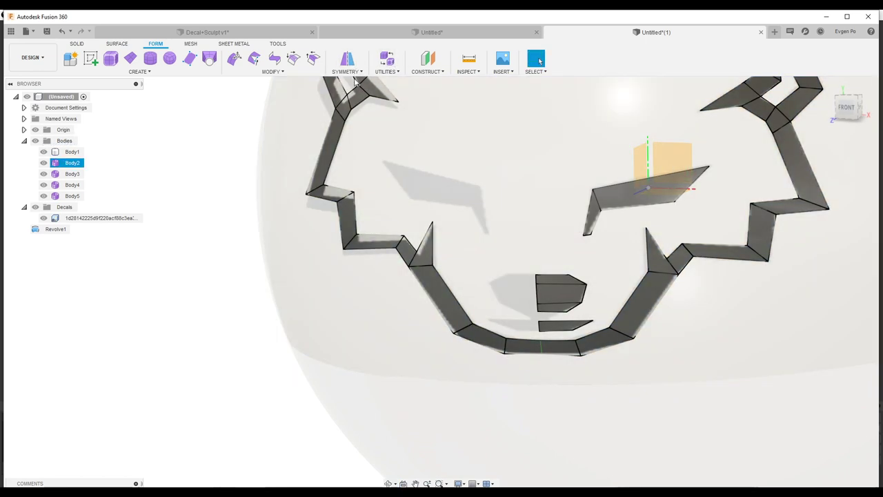
click(347, 71)
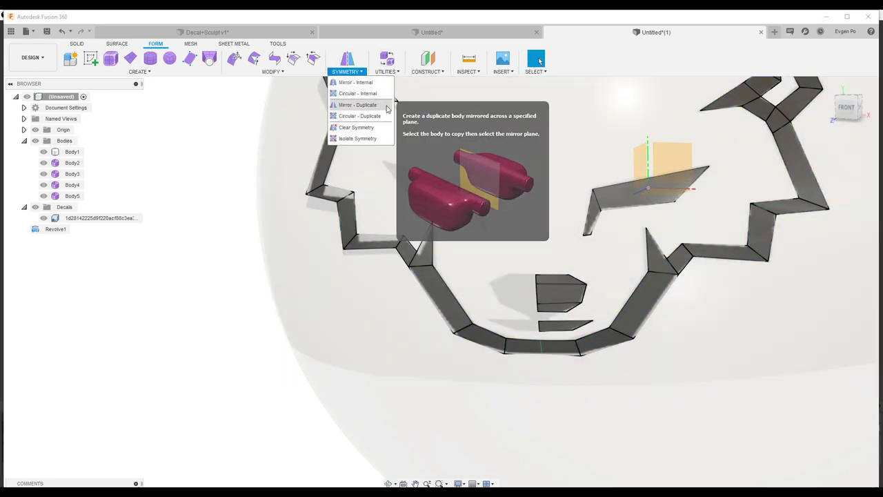
click(410, 105)
Mirror-duplicate the nose block and the thin mouth piece across the YZ plane.
mouse_move(387, 64)
click(358, 59)
click(557, 289)
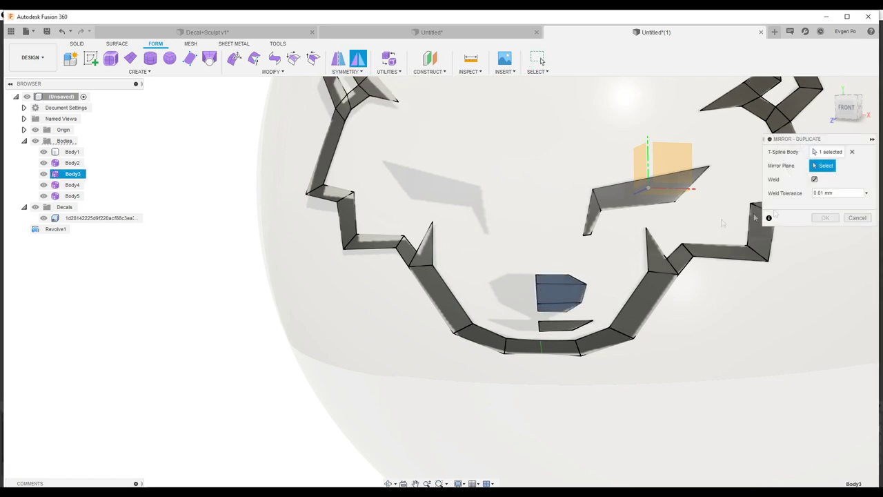
click(640, 171)
click(825, 218)
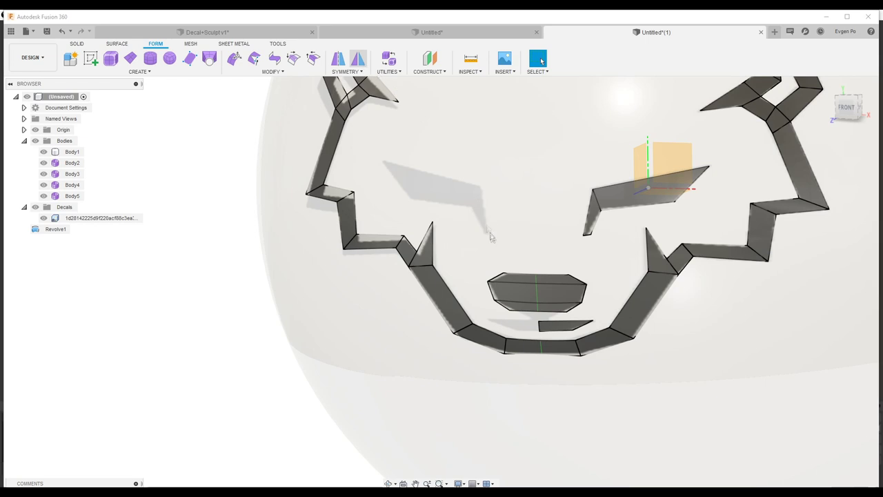
key(Return)
click(566, 325)
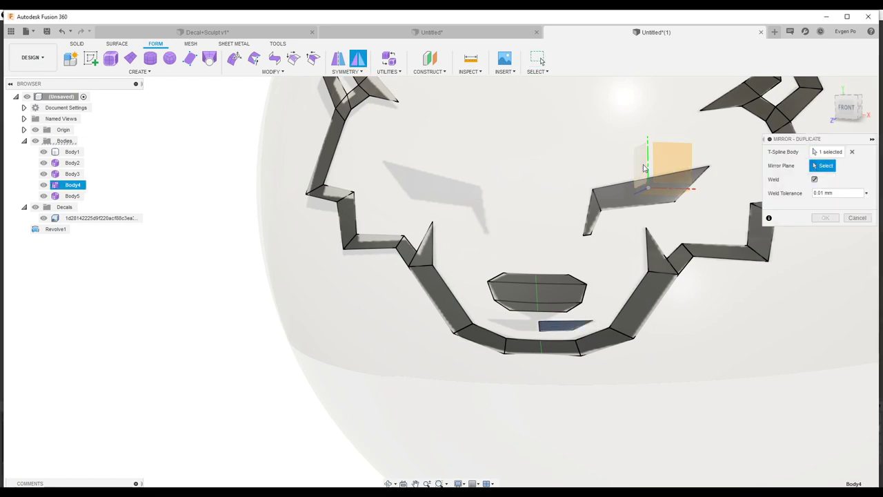
click(703, 171)
click(825, 217)
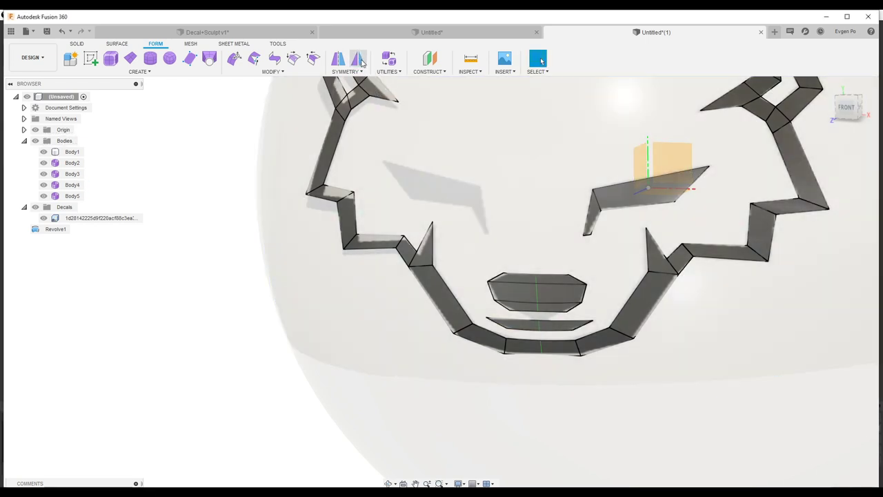
Mirror-duplicate the eye piece across the YZ plane.
key(Return)
click(649, 196)
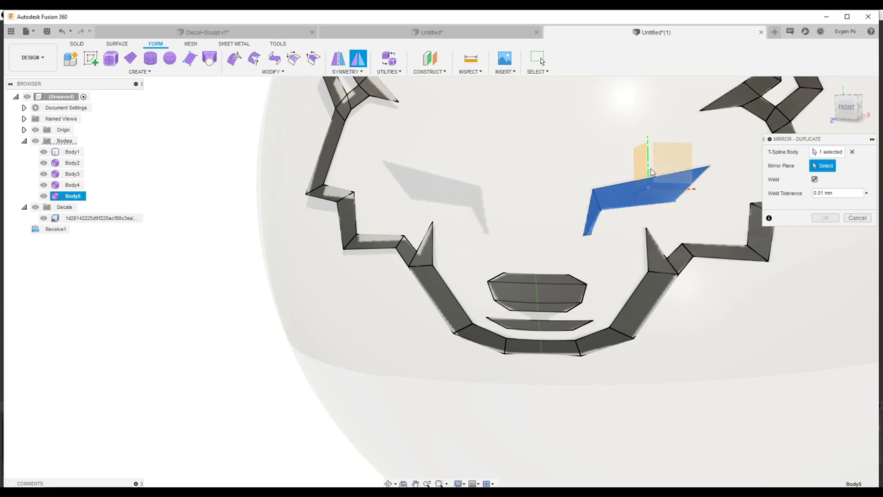
click(665, 175)
click(826, 218)
scroll(689, 221, down, 5)
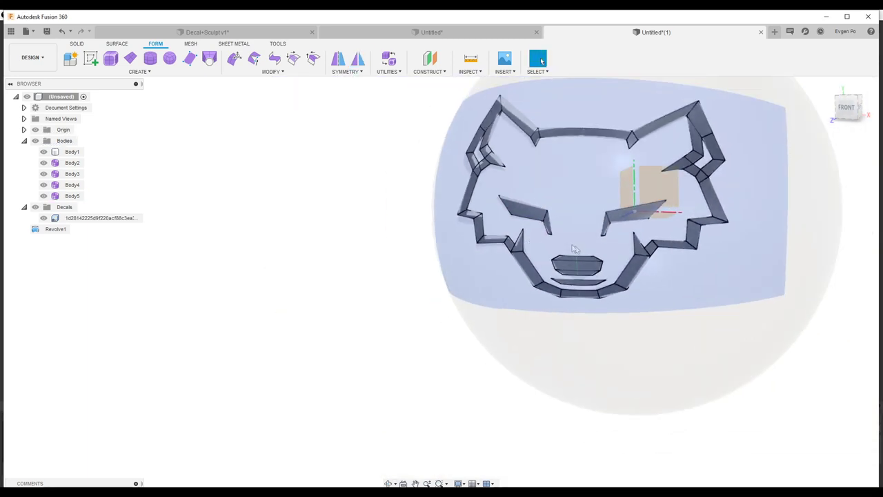
Orbit to view the wolf face from above, return head-on, and choose Thicken.
shift+middle_drag(445, 224, 448, 214)
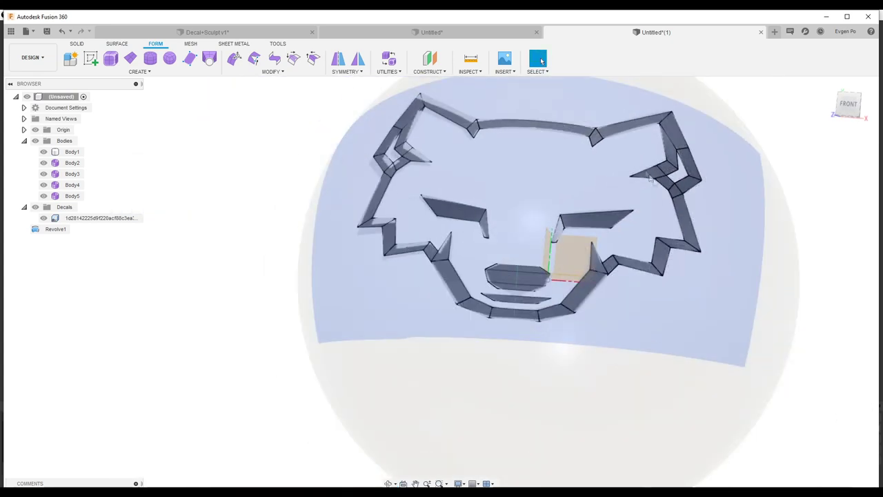
shift+middle_drag(633, 170, 624, 173)
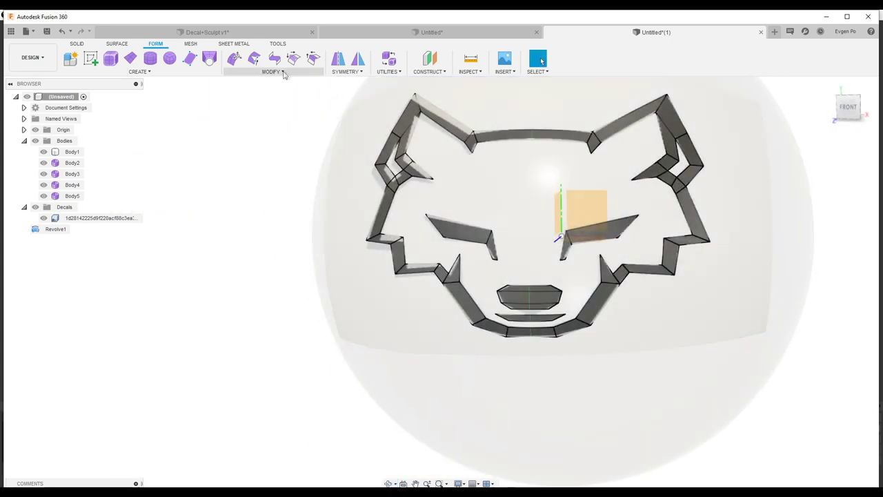
click(273, 71)
click(257, 304)
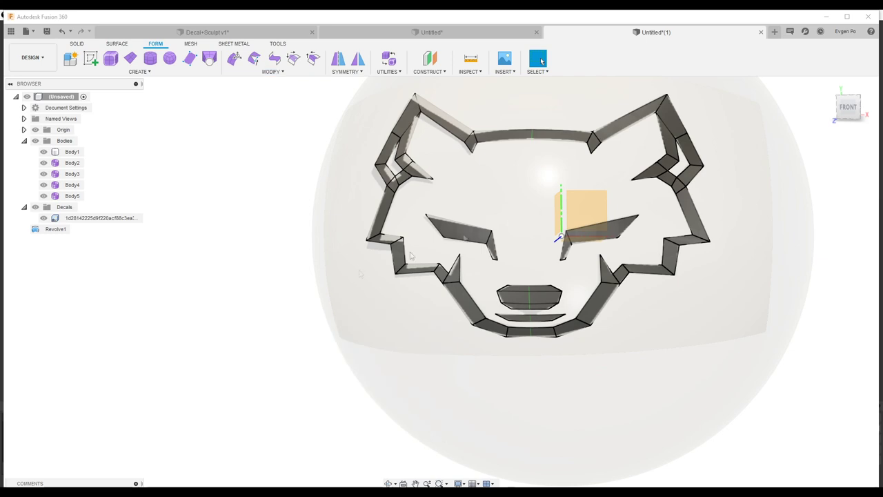
Thicken the head outline body by -2.00 mm, Soft type, Normal direction.
click(576, 140)
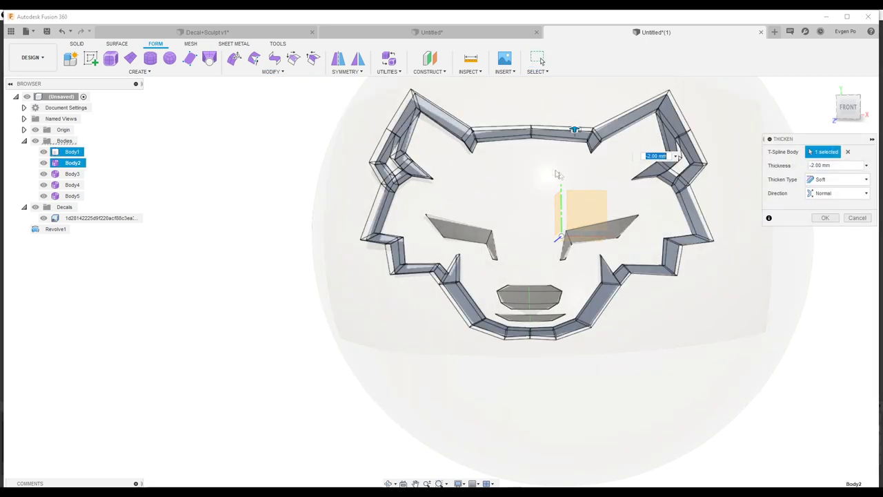
click(825, 218)
click(273, 71)
key(Escape)
Hide the origin planes and axes, then orbit to view the wolf face at an angle.
click(47, 131)
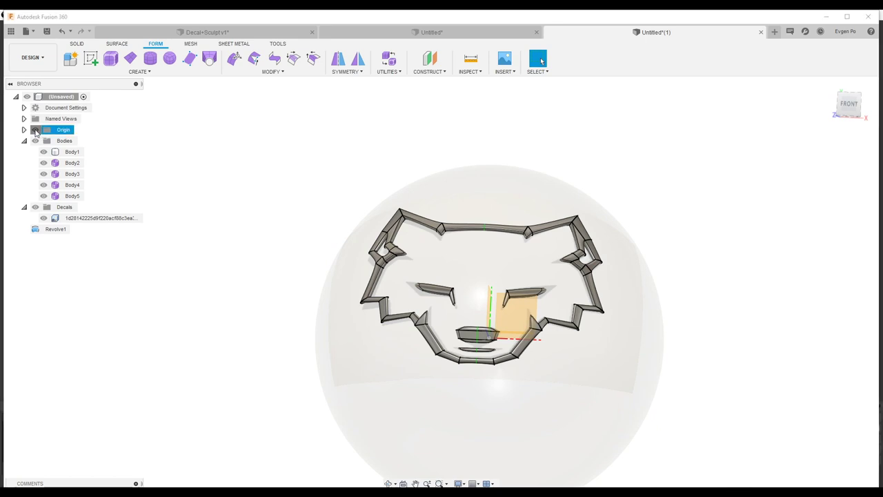
click(72, 162)
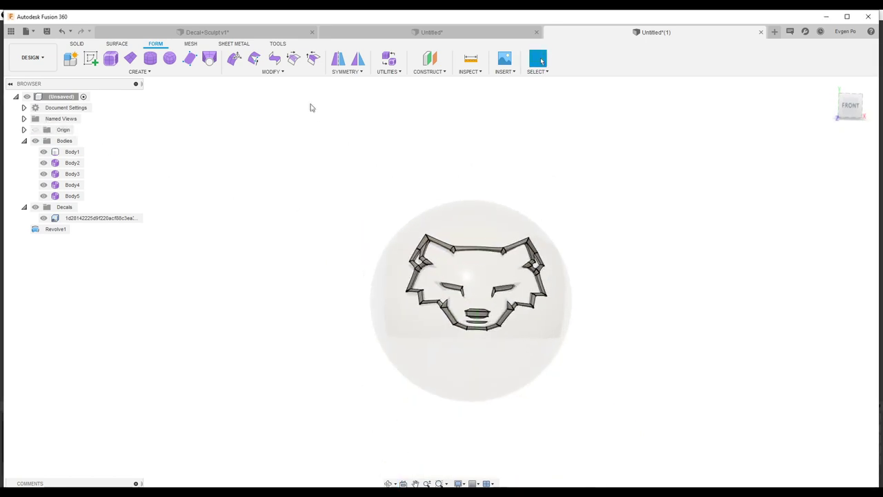
scroll(532, 229, up, 3)
scroll(561, 319, down, 3)
scroll(561, 320, up, 4)
mouse_move(561, 320)
shift+middle_down()
mouse_move(461, 237)
mouse_move(492, 233)
shift+middle_up()
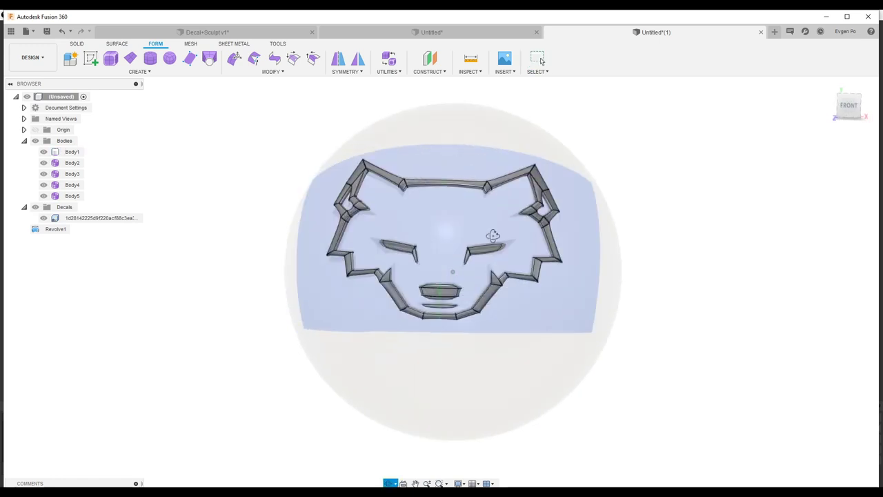
click(272, 71)
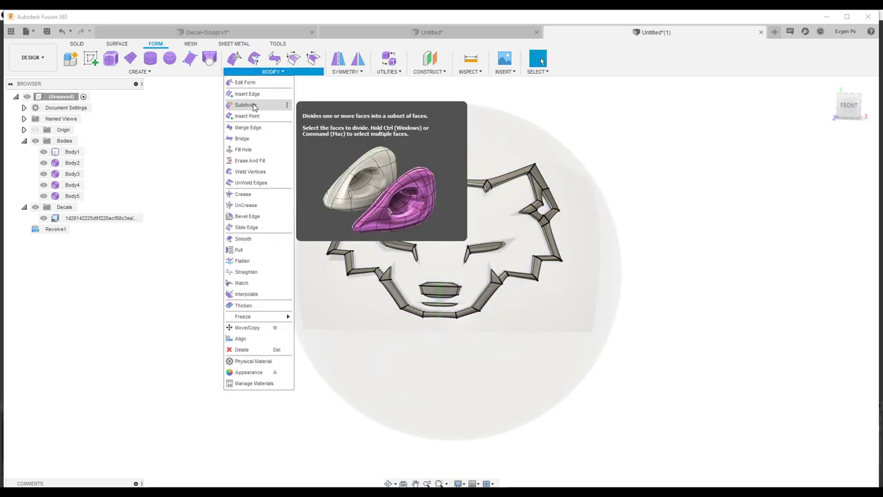
Subdivide the window-selected wolf faces in Simple mode.
click(259, 103)
mouse_move(309, 136)
mouse_down()
mouse_move(629, 367)
mouse_move(629, 349)
mouse_up()
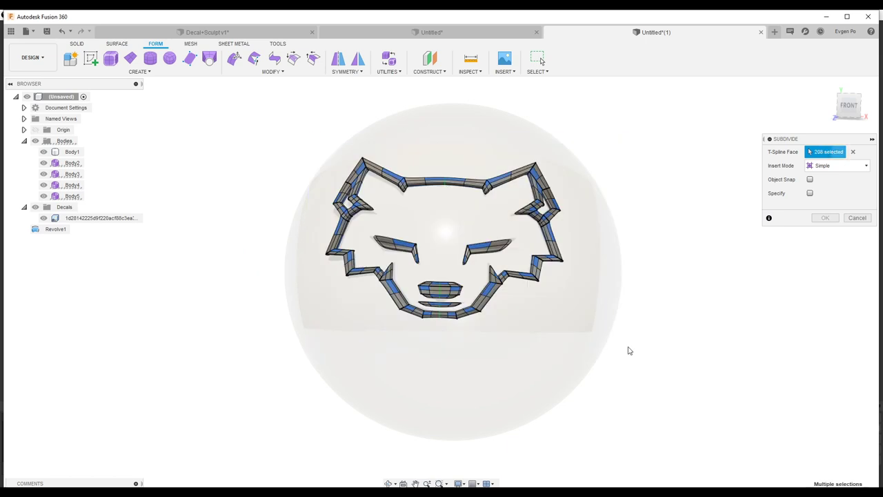
click(824, 217)
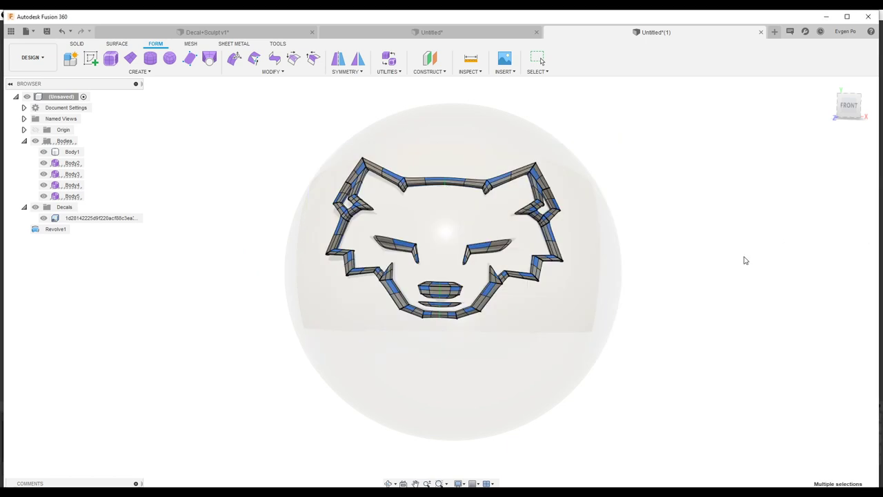
click(745, 260)
Orbit to inspect the mesh, then select all wolf T-spline bodies for UnCrease.
mouse_move(616, 241)
shift+middle_down()
mouse_move(418, 189)
mouse_move(490, 195)
mouse_move(481, 200)
mouse_move(483, 221)
shift+middle_up()
scroll(419, 189, up, 3)
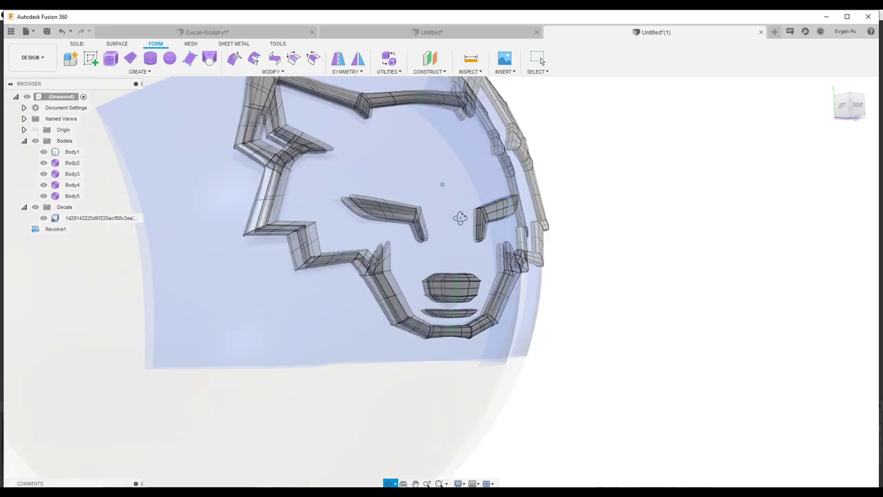
scroll(483, 221, down, 3)
scroll(567, 278, up, 2)
scroll(567, 278, down, 1)
drag(573, 269, 416, 147)
click(293, 58)
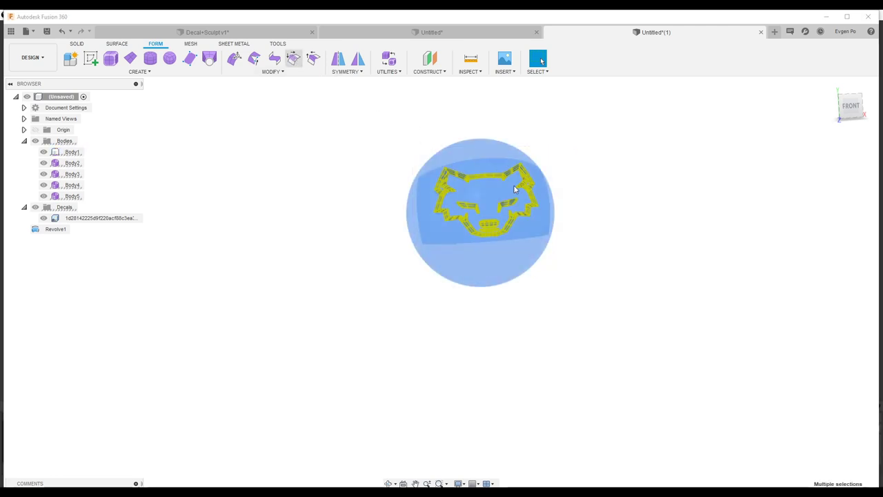
Uncrease the 332 selected wolf edges and orbit to inspect the smoothed emblem.
scroll(483, 203, up, 5)
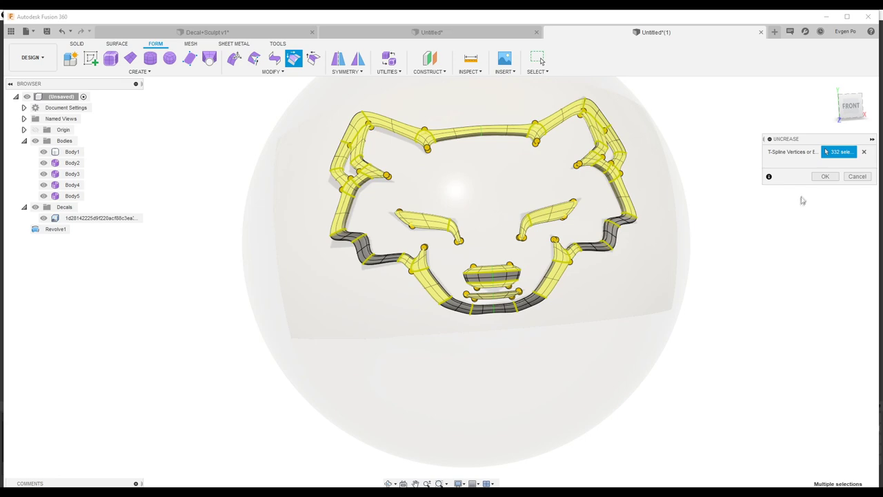
click(826, 176)
mouse_move(722, 201)
shift+middle_down()
mouse_move(692, 196)
mouse_move(689, 207)
shift+middle_up()
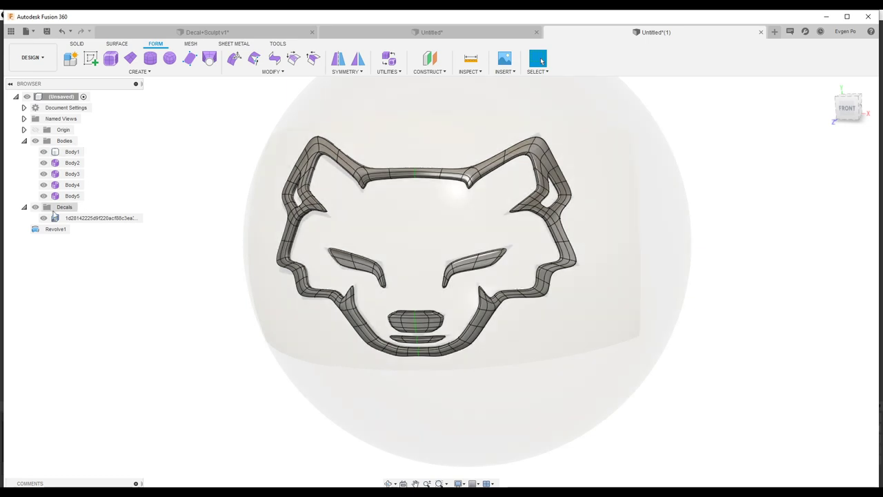
right_click(72, 153)
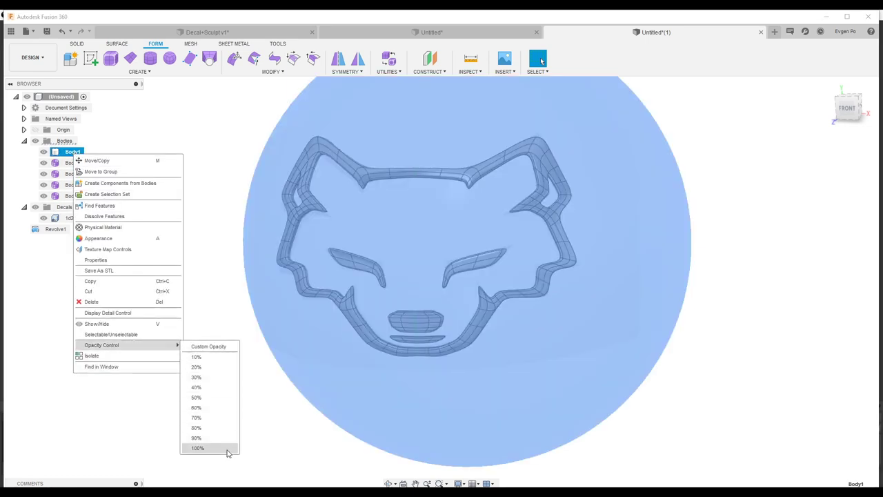
Set the sphere Body1 to 100% opacity and hide the wolf decal image.
mouse_move(101, 345)
click(228, 450)
click(751, 379)
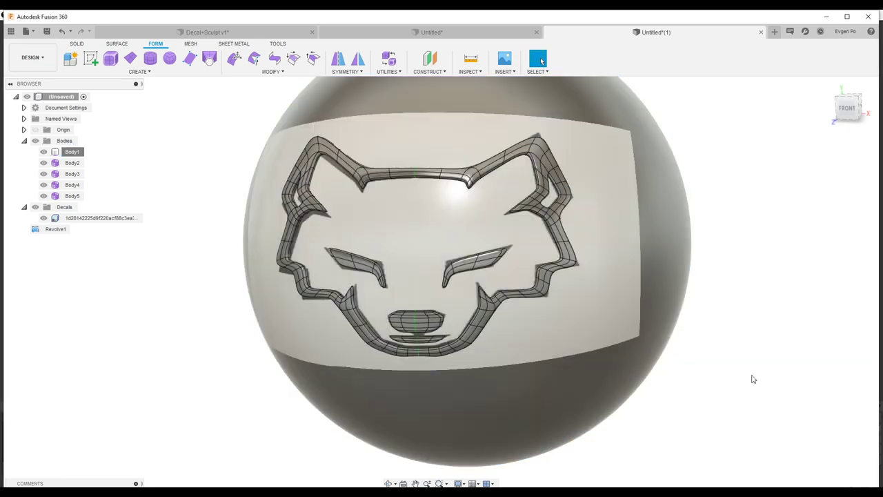
click(43, 218)
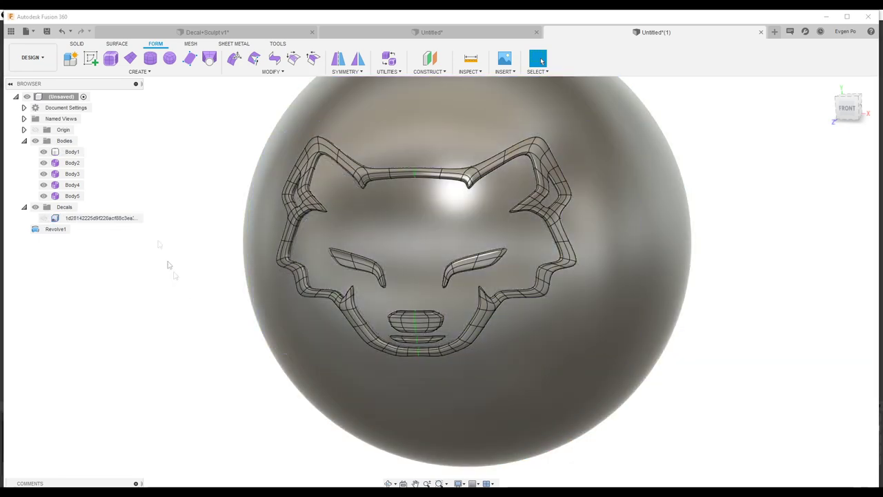
Select the wolf bodies Body2 through Body5 in the browser.
click(71, 163)
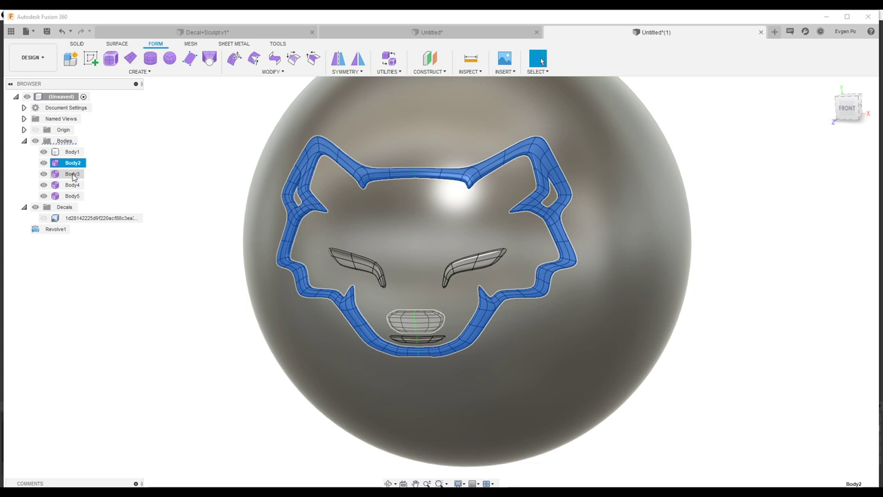
shift+click(69, 197)
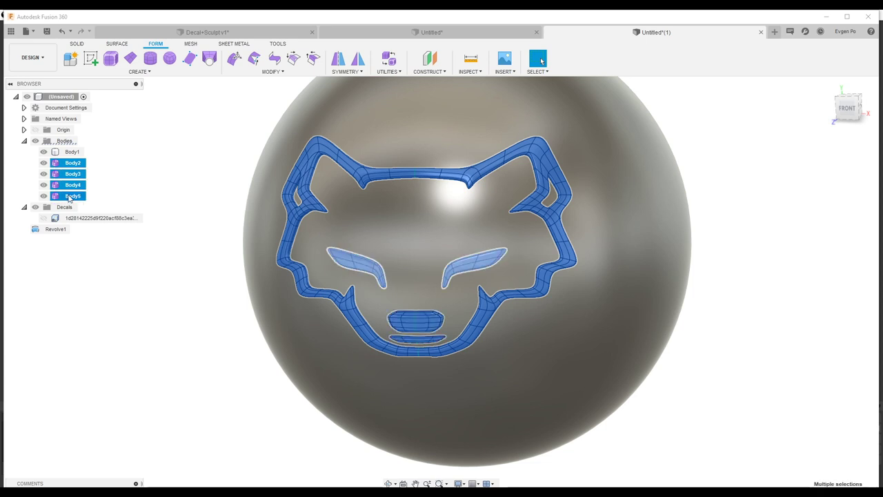
right_click(77, 163)
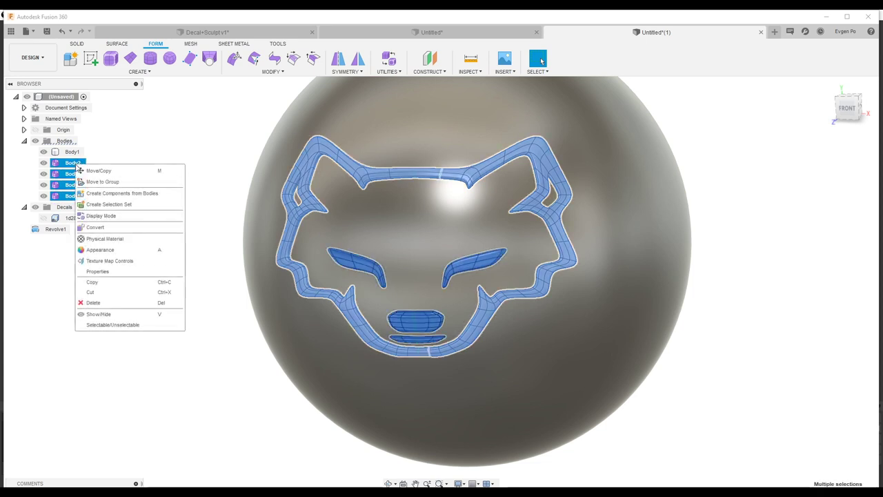
Convert Body2–Body5 to solid bodies and switch to the Render workspace.
click(99, 228)
click(825, 249)
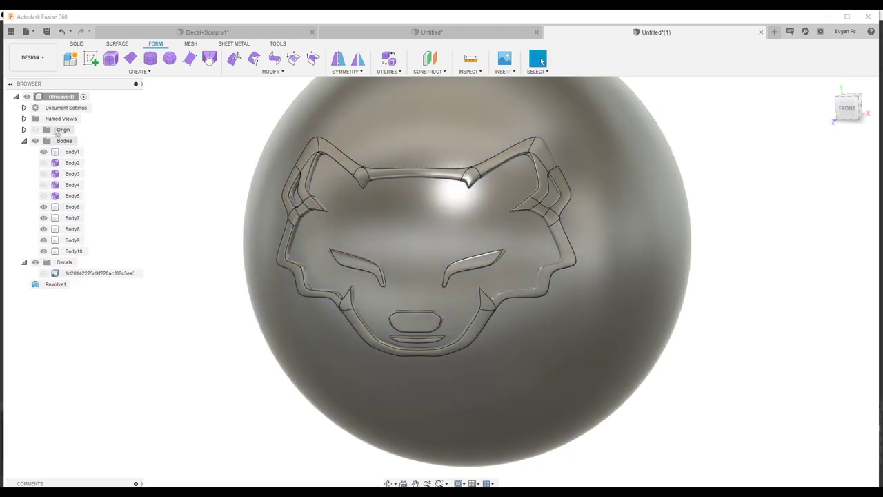
click(31, 58)
click(24, 112)
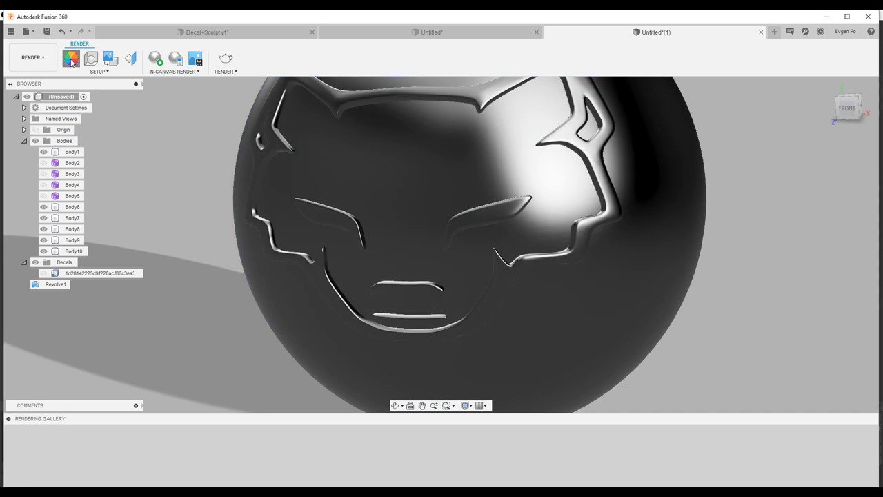
click(71, 58)
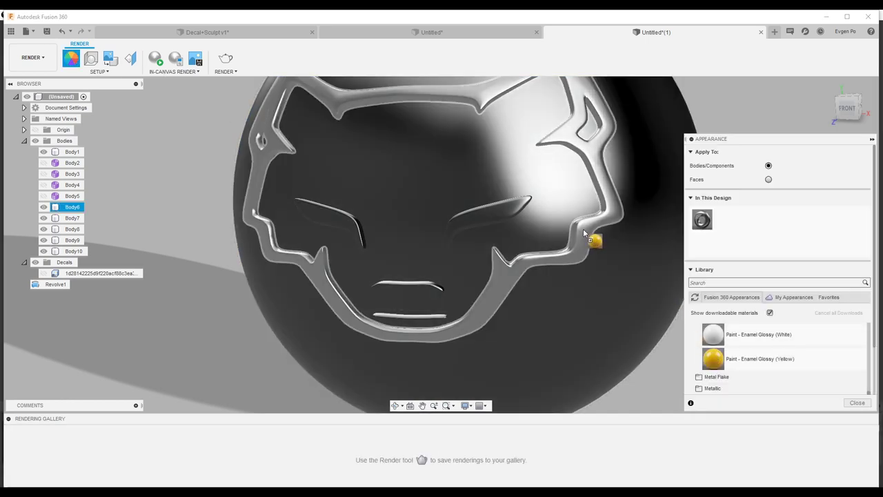
Drag Paint - Enamel Glossy (Yellow) onto the wolf outline, eyebrow, nose and mouth bodies.
mouse_move(713, 358)
mouse_down()
mouse_move(591, 240)
mouse_move(514, 235)
mouse_up()
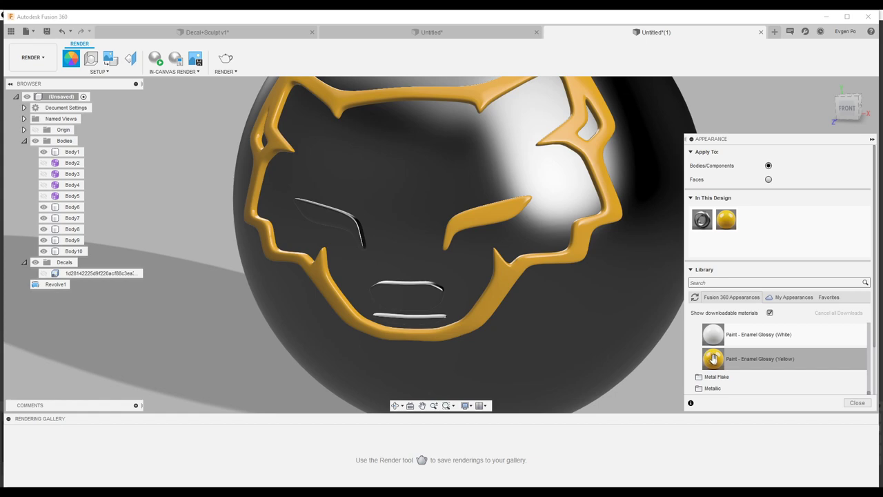
drag(713, 358, 362, 236)
drag(717, 364, 442, 304)
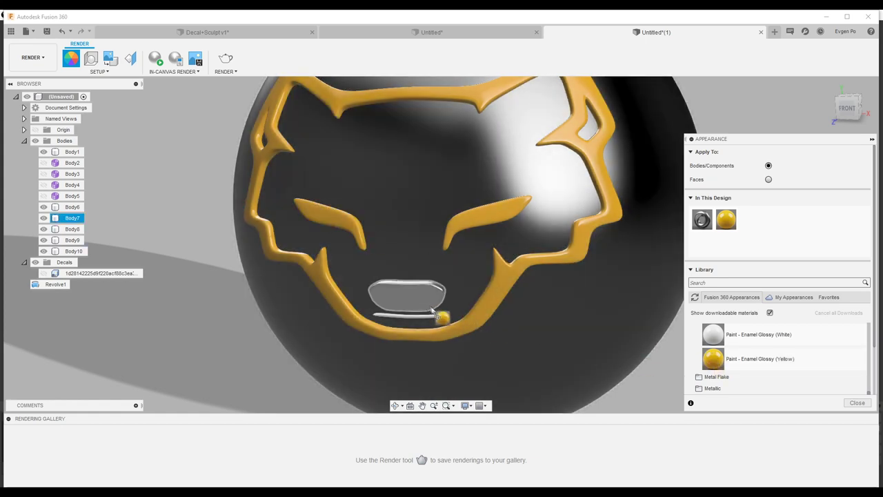
drag(712, 358, 451, 324)
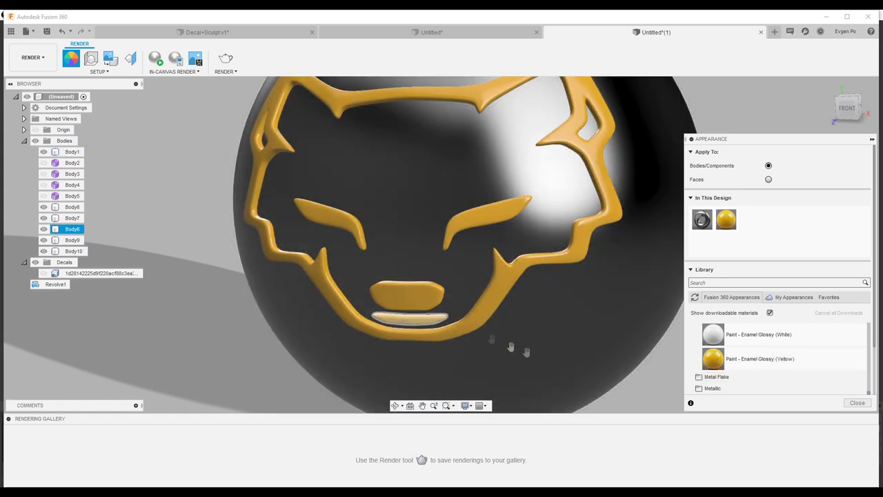
scroll(469, 318, down, 5)
scroll(464, 278, up, 3)
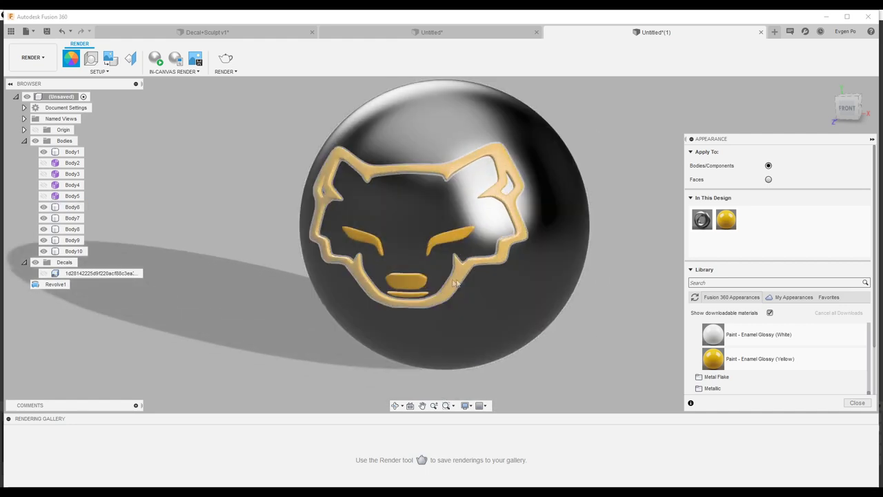
scroll(465, 278, up, 3)
scroll(464, 278, up, 2)
mouse_move(464, 278)
shift+middle_down()
mouse_move(482, 245)
mouse_move(495, 244)
shift+middle_up()
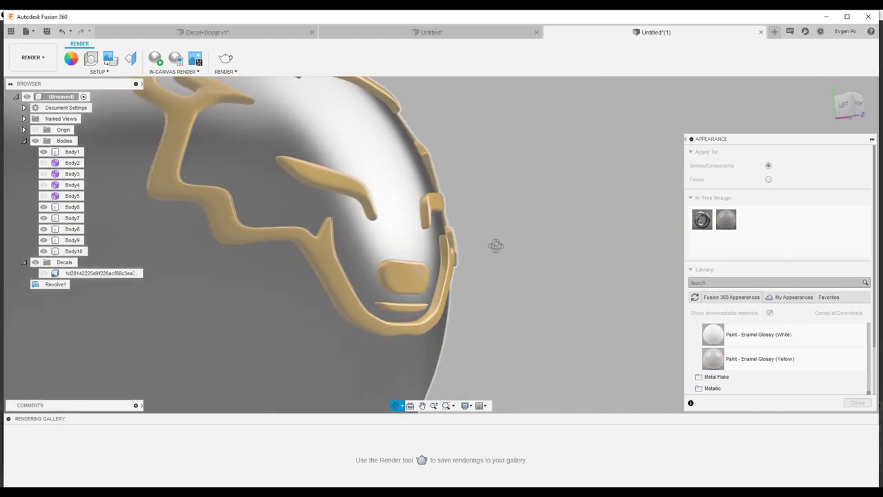
scroll(587, 262, down, 5)
mouse_move(554, 183)
shift+middle_down()
mouse_move(513, 180)
mouse_move(434, 202)
mouse_move(442, 191)
mouse_move(449, 191)
mouse_move(448, 213)
mouse_move(410, 269)
shift+middle_up()
scroll(410, 269, down, 3)
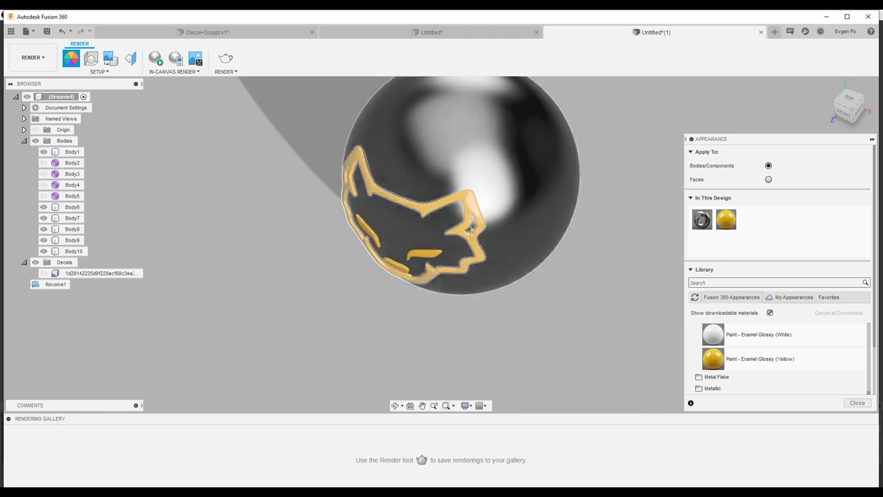
scroll(461, 215, up, 5)
scroll(455, 223, up, 2)
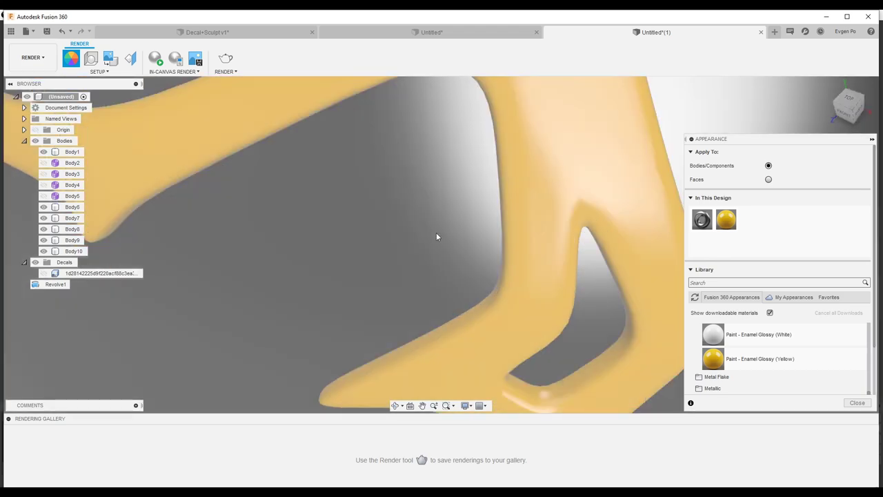
scroll(436, 233, down, 5)
scroll(436, 233, down, 2)
mouse_move(436, 232)
shift+middle_down()
mouse_move(470, 192)
mouse_move(473, 203)
shift+middle_up()
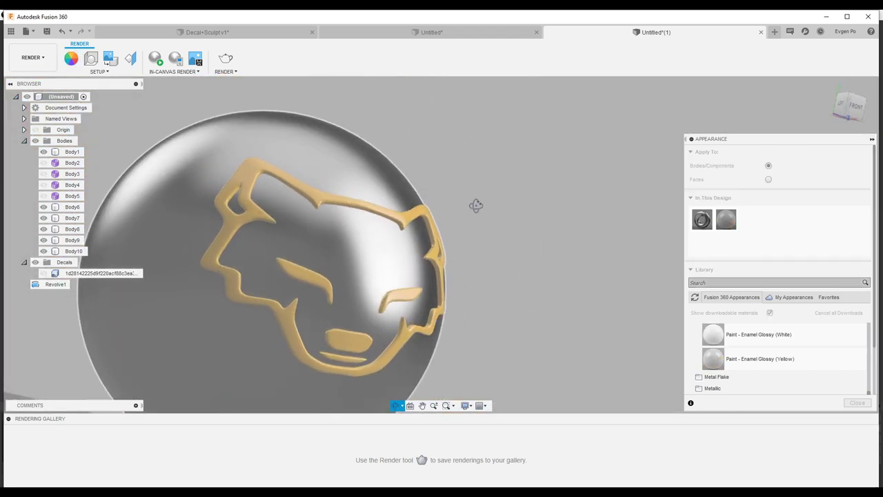
scroll(572, 192, down, 2)
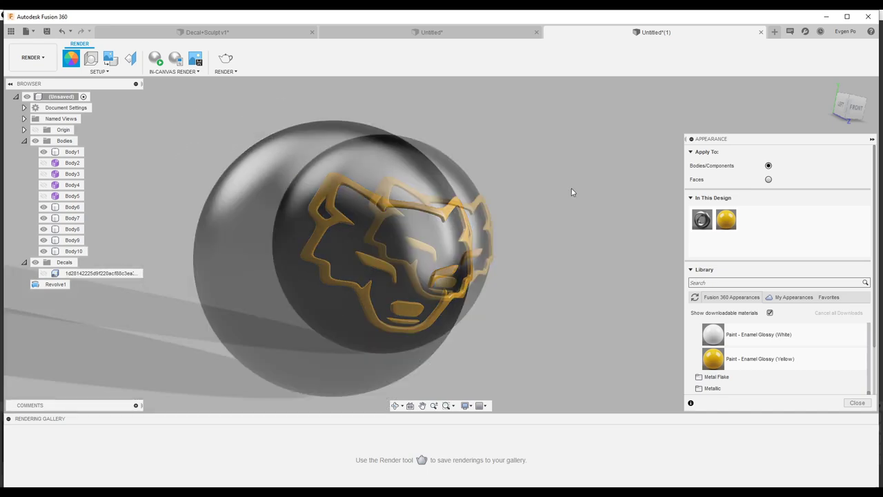
scroll(439, 220, up, 2)
scroll(440, 220, up, 3)
scroll(539, 238, down, 3)
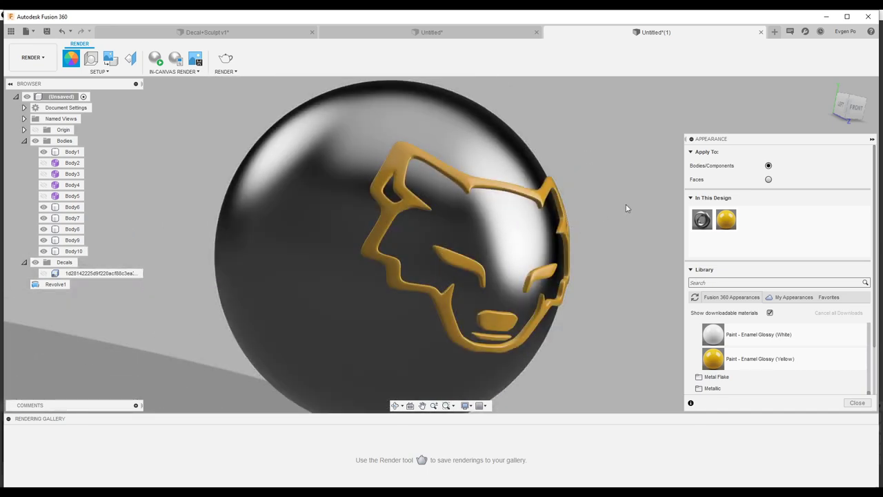
shift+middle_drag(627, 207, 597, 207)
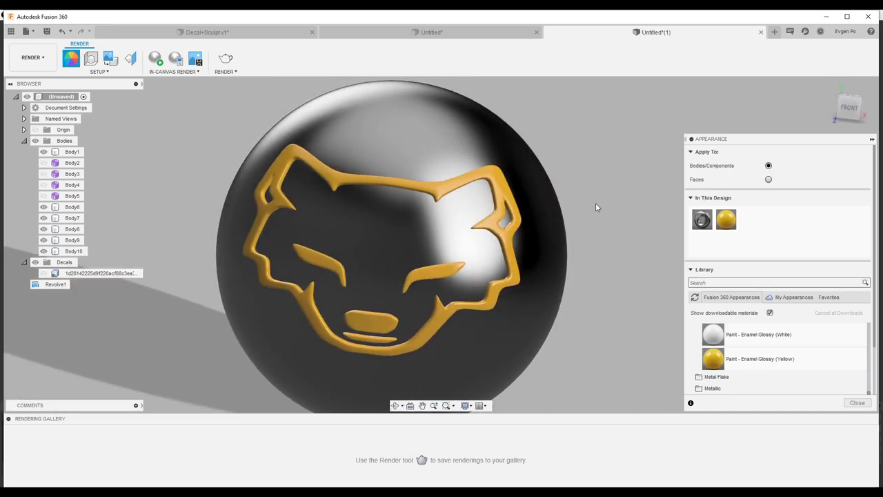